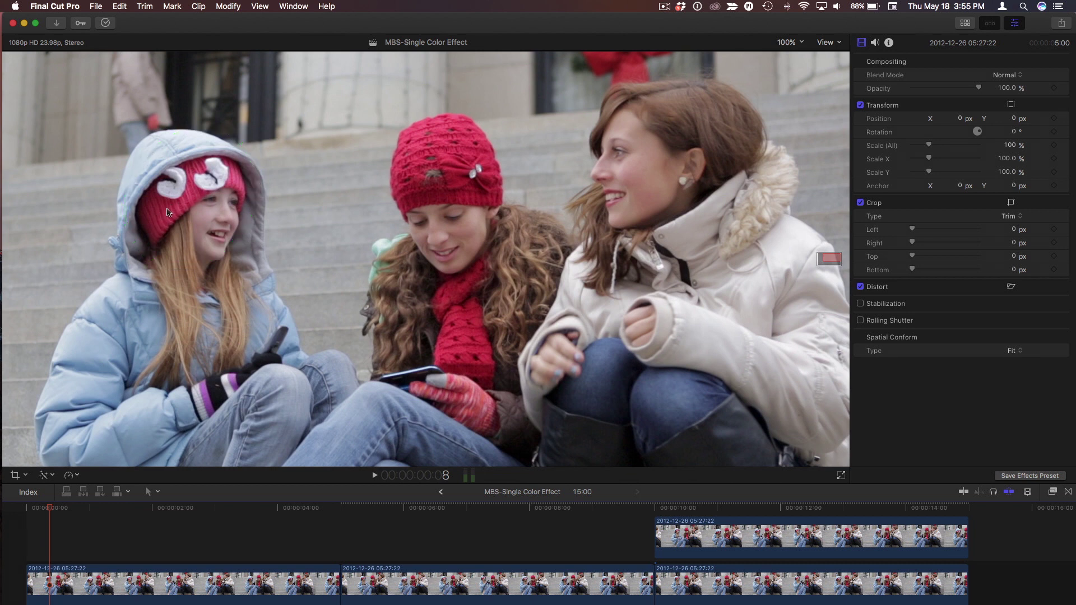
At frame 17, apply Color Correction 1 with the Global saturation puck raised to 3%.
{"action": "left_click", "coordinate": [71, 509]}
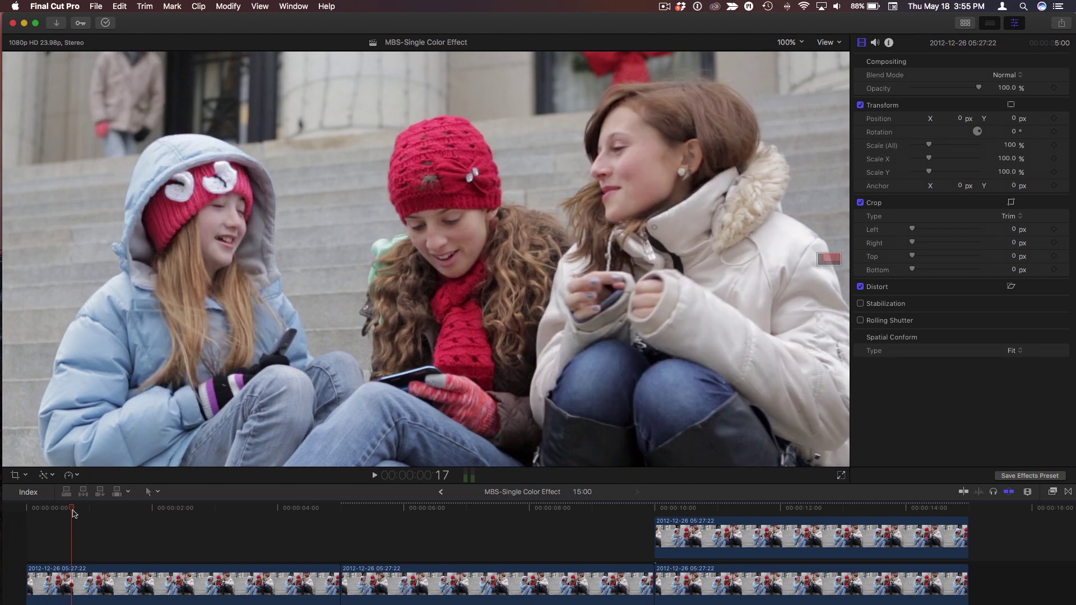
{"action": "key", "text": "super+6"}
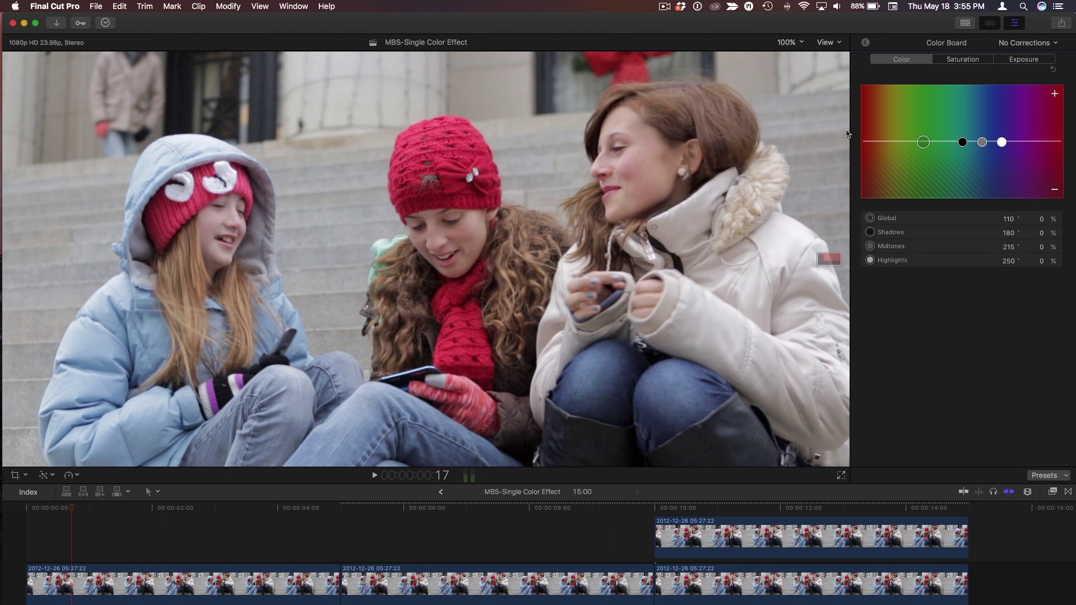
{"action": "left_click", "coordinate": [866, 43]}
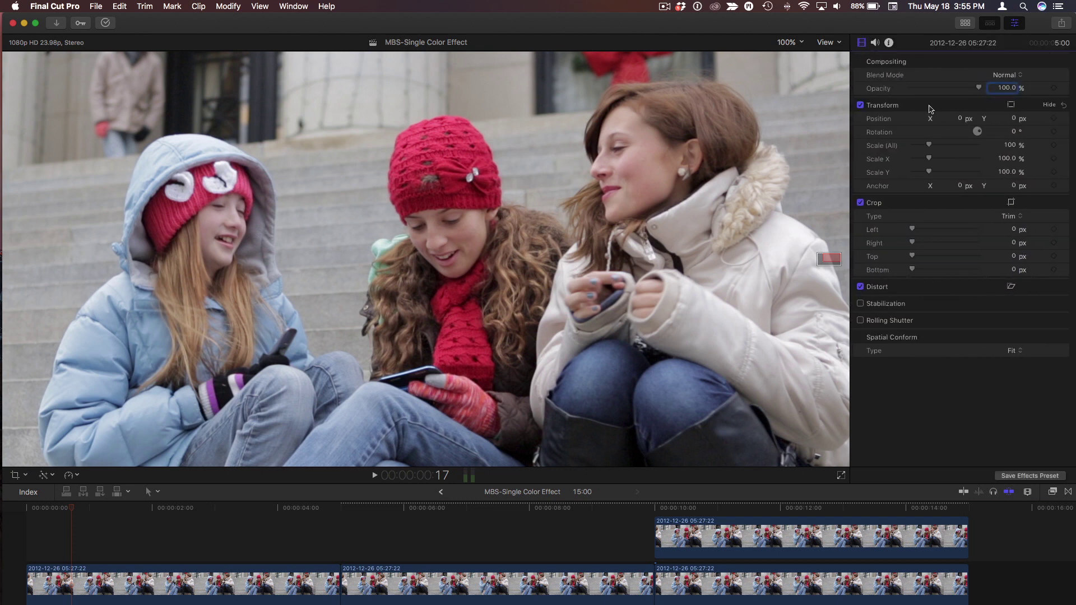
{"action": "key", "text": "super+6"}
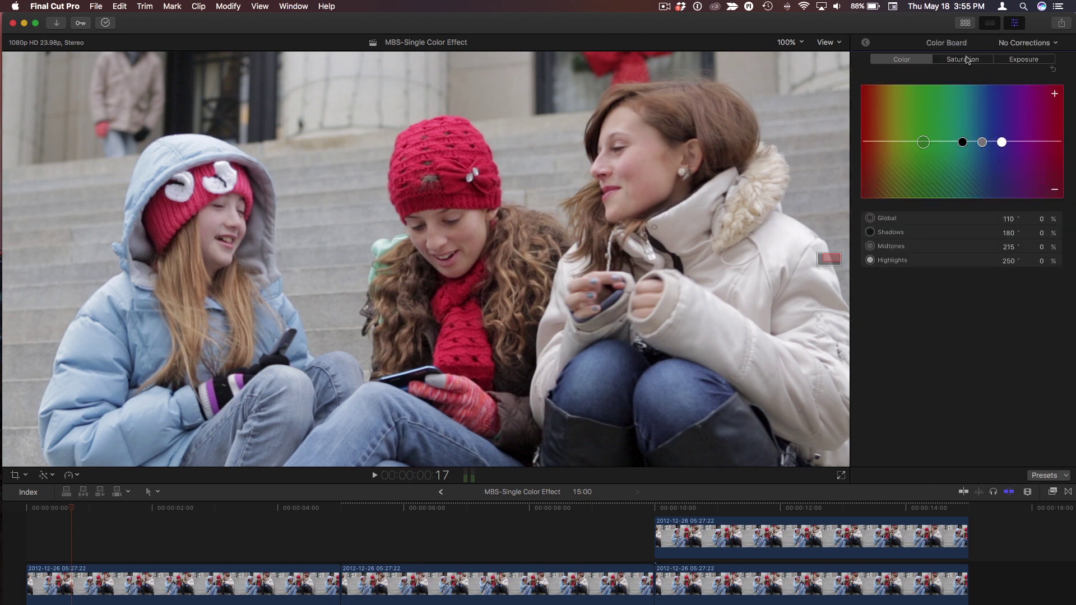
{"action": "left_click", "coordinate": [966, 60]}
{"action": "left_click_drag", "start_coordinate": [869, 144], "coordinate": [870, 144]}
{"action": "left_click", "coordinate": [867, 43]}
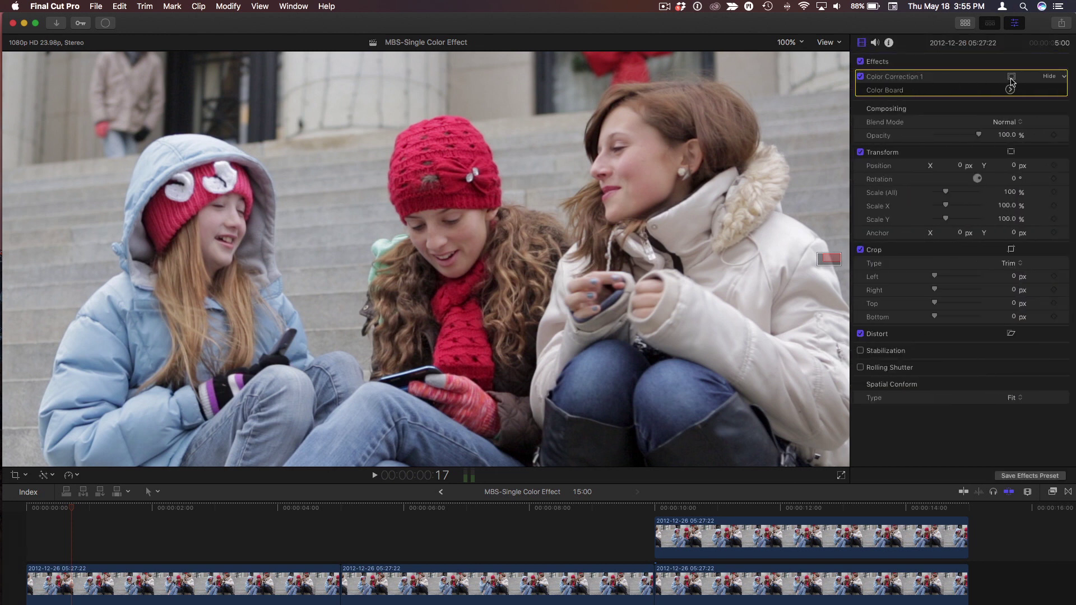
Add a color mask to Color Correction 1, sampling the red of the left girl's knit cap.
{"action": "left_click", "coordinate": [1012, 77]}
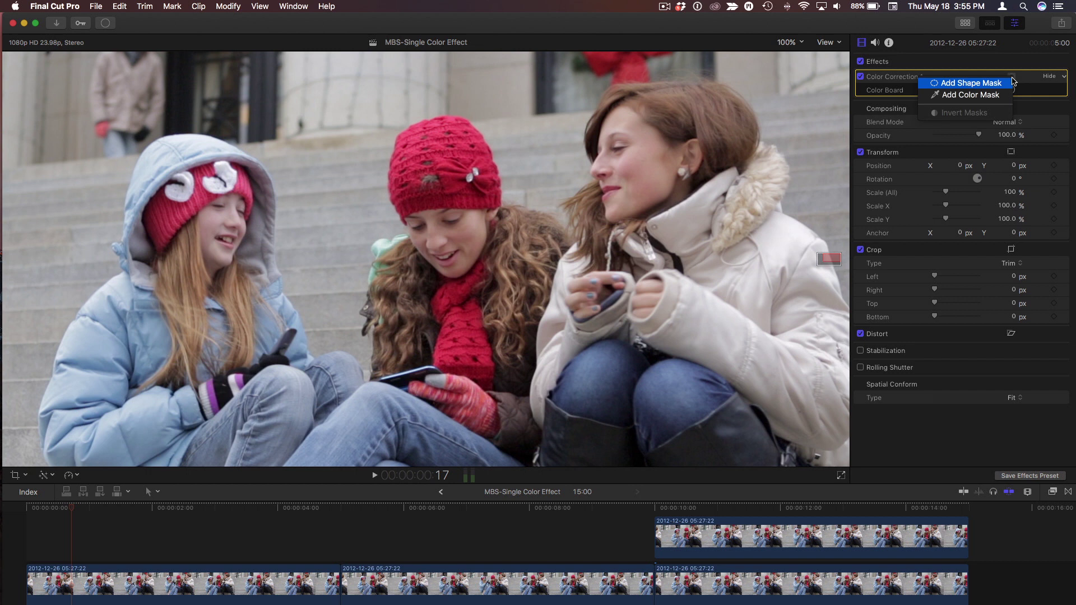
{"action": "left_click", "coordinate": [988, 96]}
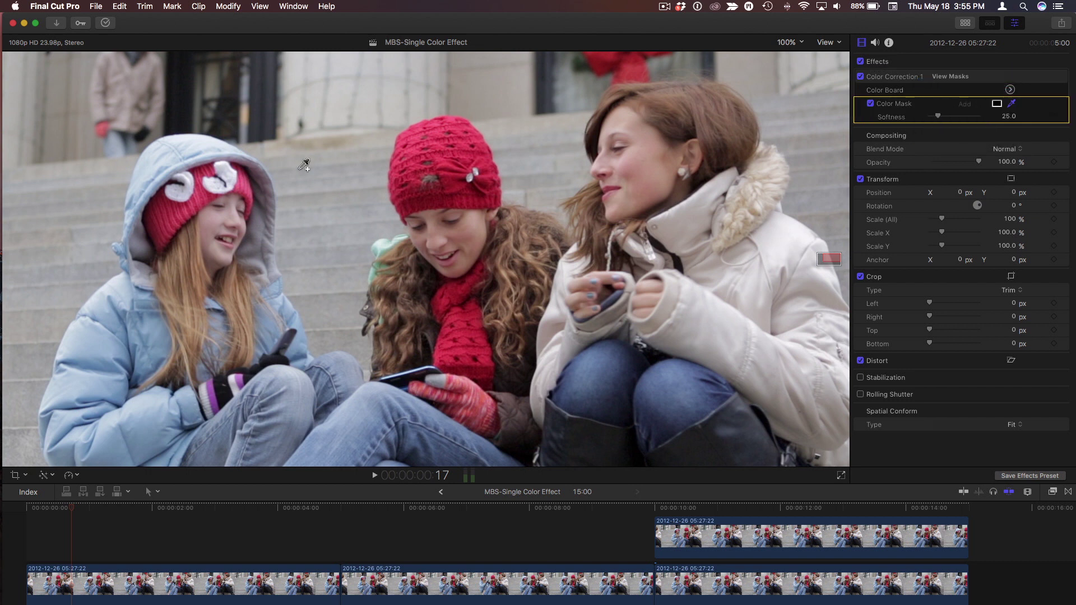
{"action": "left_click_drag", "start_coordinate": [166, 215], "coordinate": [182, 218]}
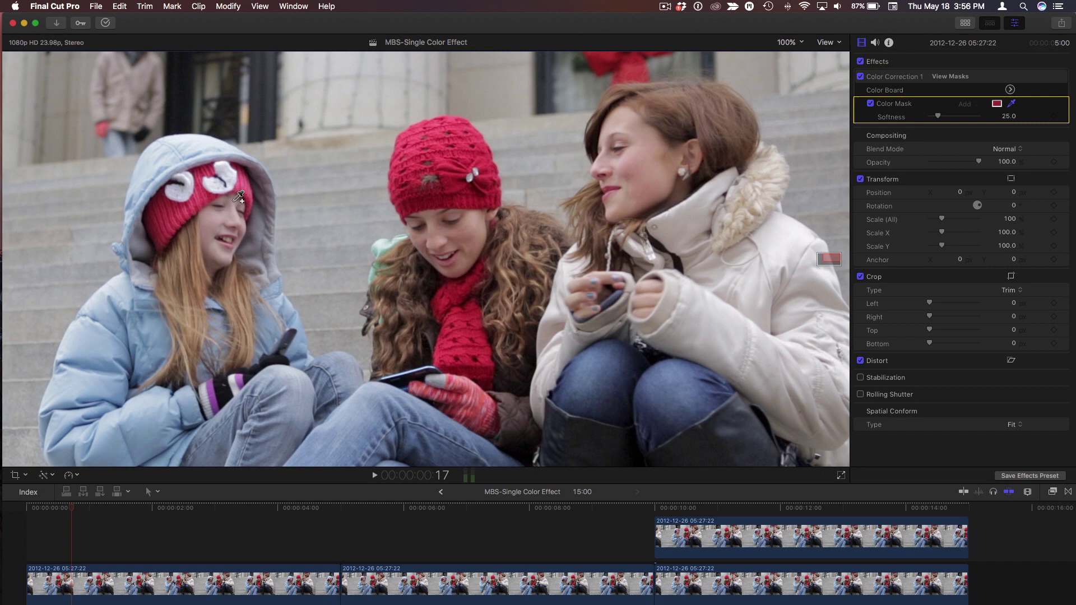
{"action": "left_click_drag", "start_coordinate": [243, 181], "coordinate": [247, 186]}
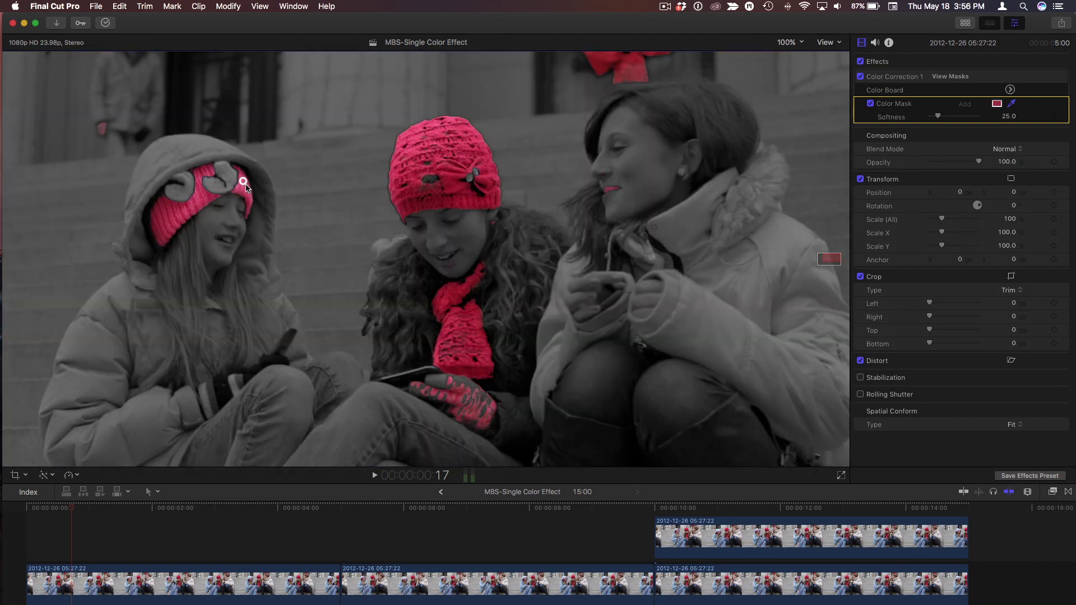
{"action": "left_click_drag", "start_coordinate": [244, 183], "coordinate": [247, 184]}
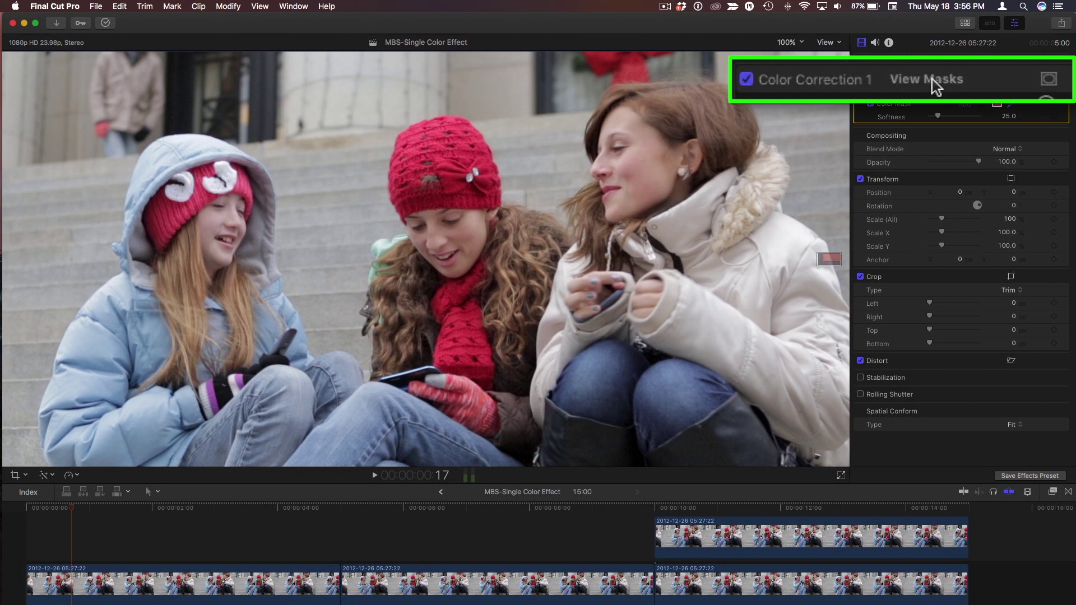
Preview the color mask in black and white, then add a shape mask over the left girl.
{"action": "left_click", "coordinate": [936, 87]}
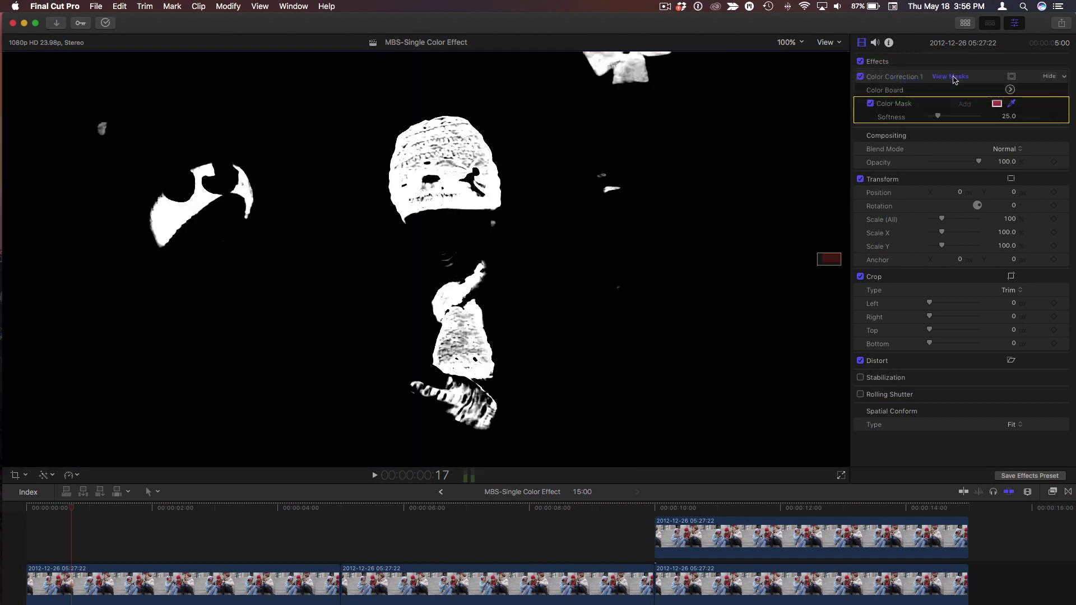
{"action": "left_click", "coordinate": [955, 76]}
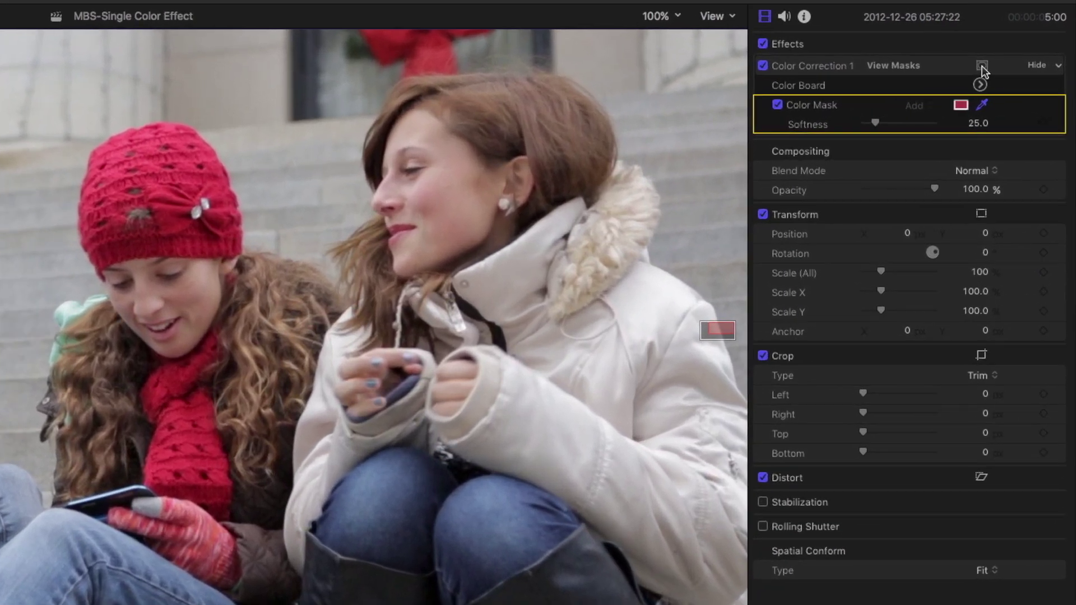
{"action": "left_click", "coordinate": [1011, 77]}
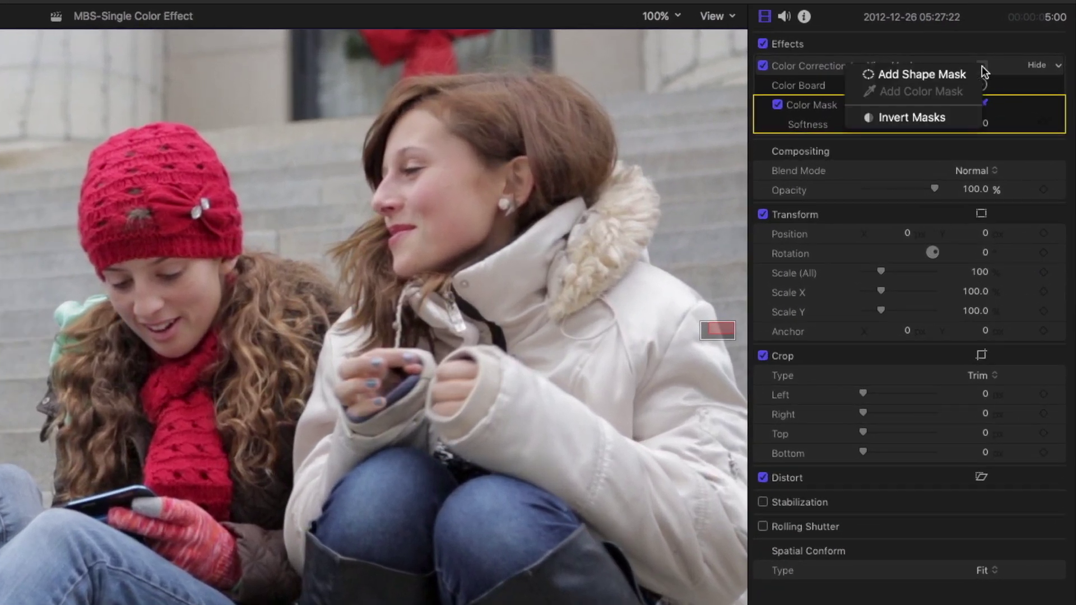
{"action": "left_click", "coordinate": [943, 74]}
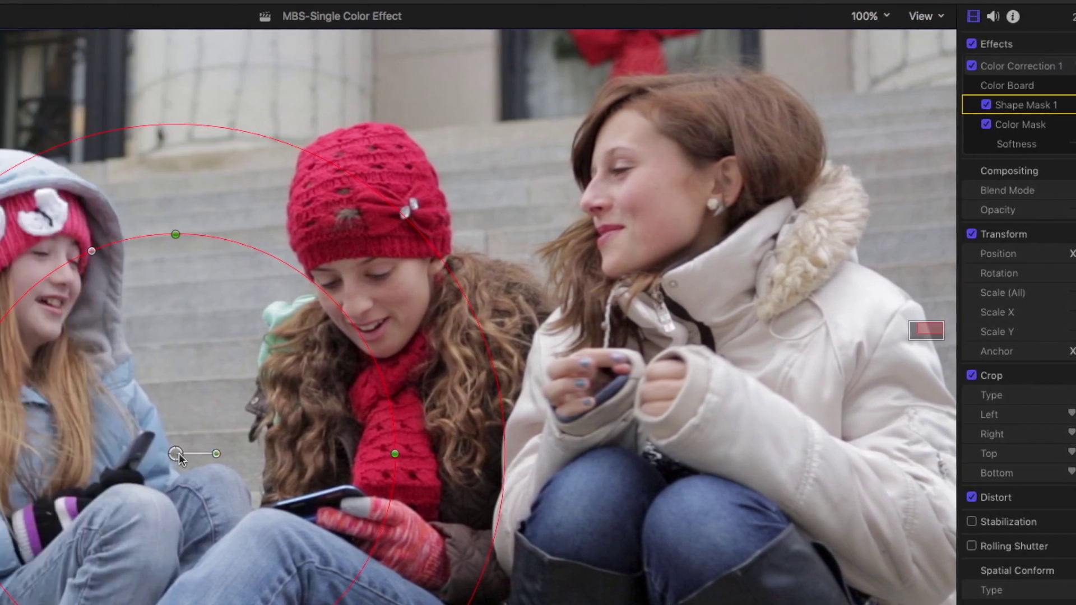
{"action": "left_click_drag", "start_coordinate": [180, 452], "coordinate": [353, 344]}
Narrow, shrink, feather and tilt the oval mask to fit closely around the left girl's cap.
{"action": "left_click_drag", "start_coordinate": [571, 344], "coordinate": [489, 344]}
{"action": "left_click_drag", "start_coordinate": [353, 124], "coordinate": [353, 280]}
{"action": "left_click_drag", "start_coordinate": [353, 345], "coordinate": [276, 240]}
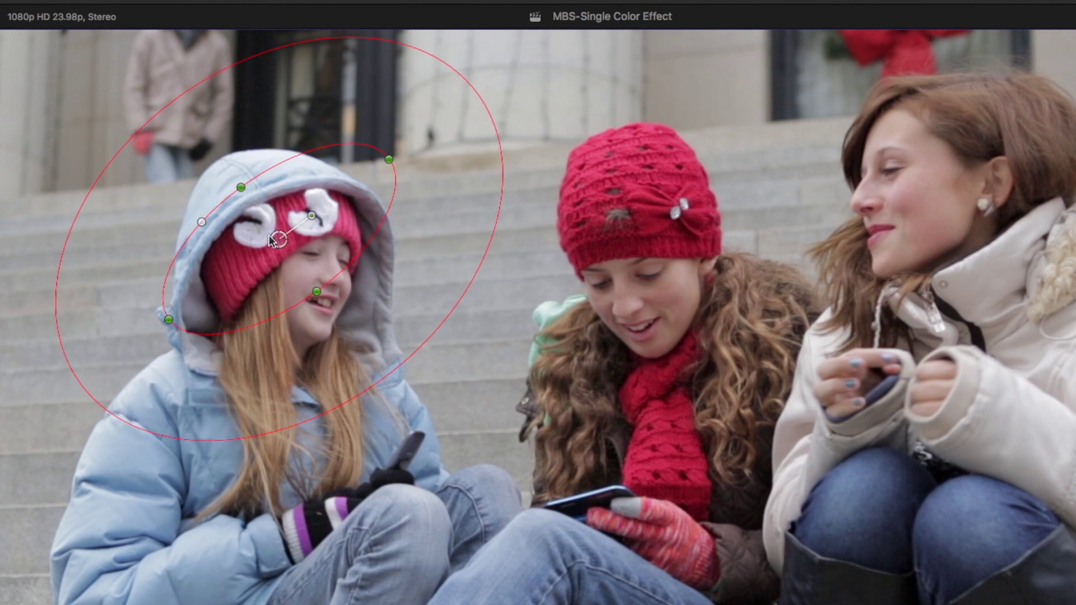
{"action": "left_click_drag", "start_coordinate": [384, 162], "coordinate": [348, 190]}
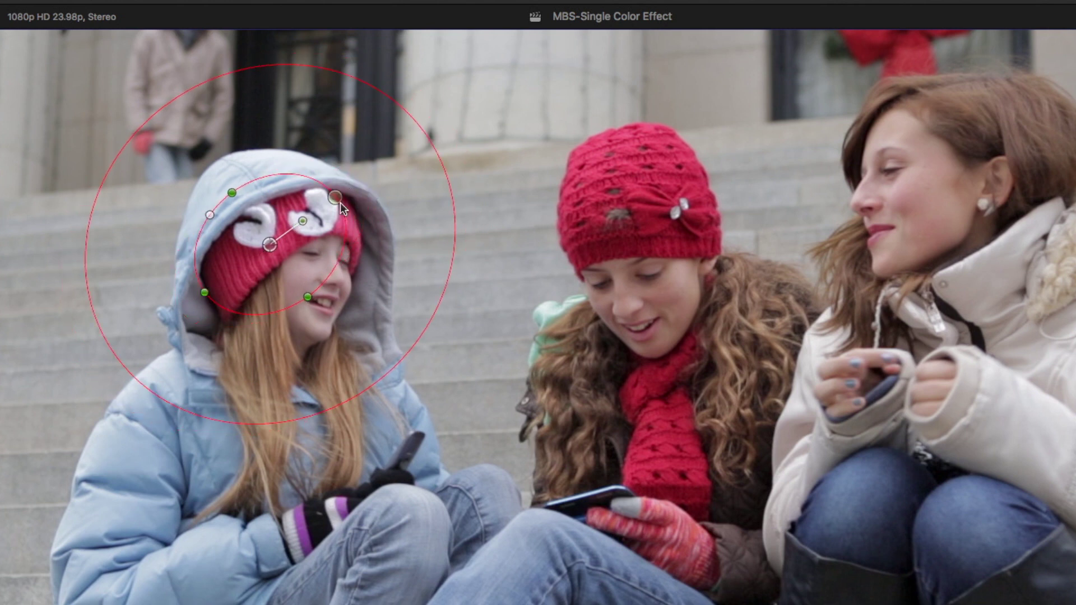
{"action": "left_click_drag", "start_coordinate": [435, 314], "coordinate": [346, 289]}
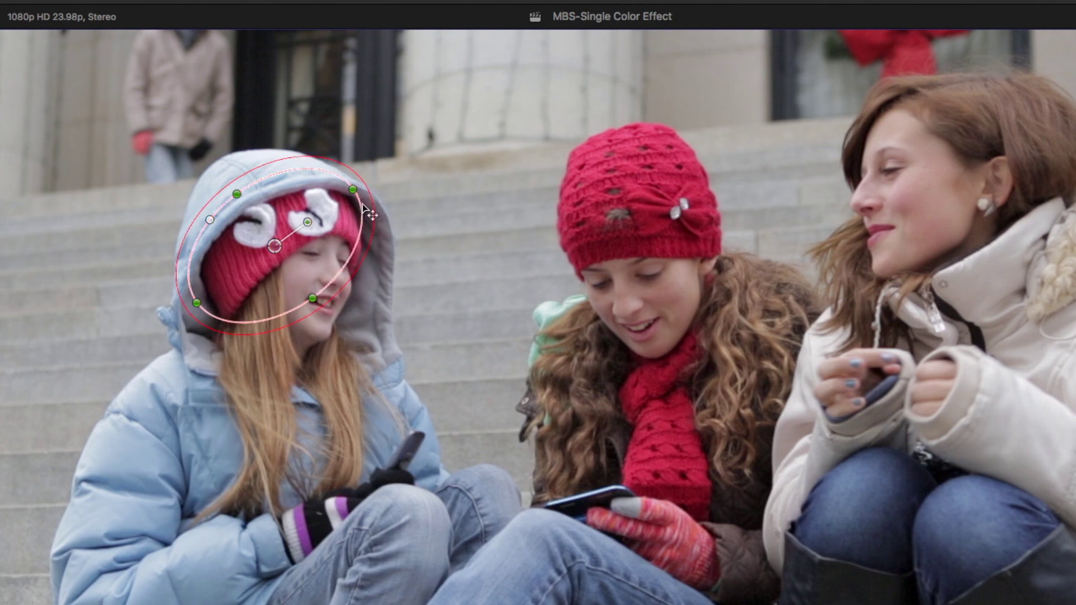
{"action": "left_click_drag", "start_coordinate": [308, 223], "coordinate": [313, 228]}
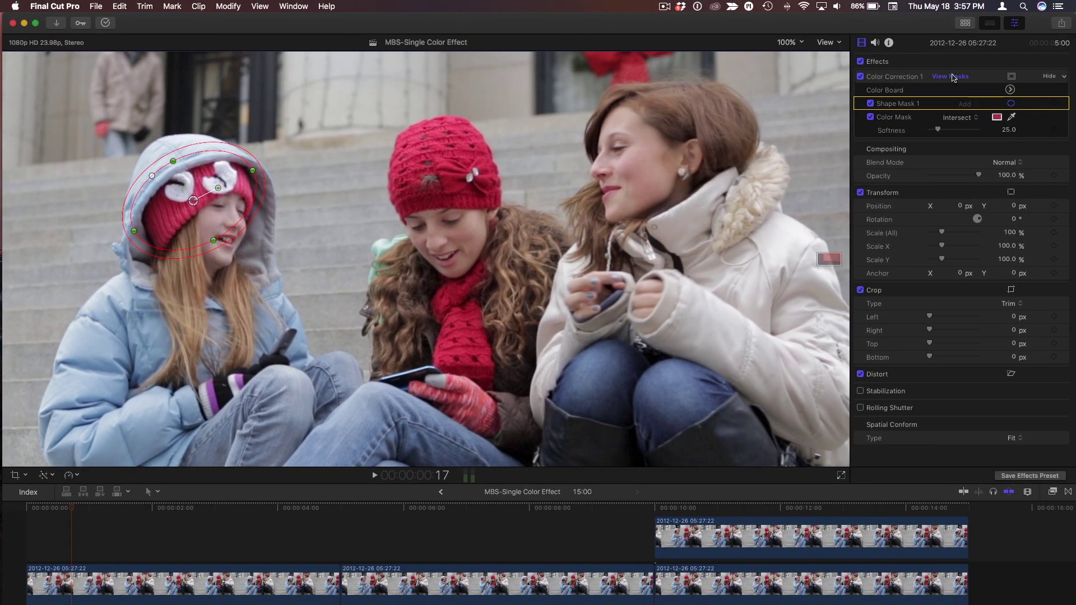
Preview the combined mask, then drop Outside Global saturation to -100%.
{"action": "left_click", "coordinate": [953, 77]}
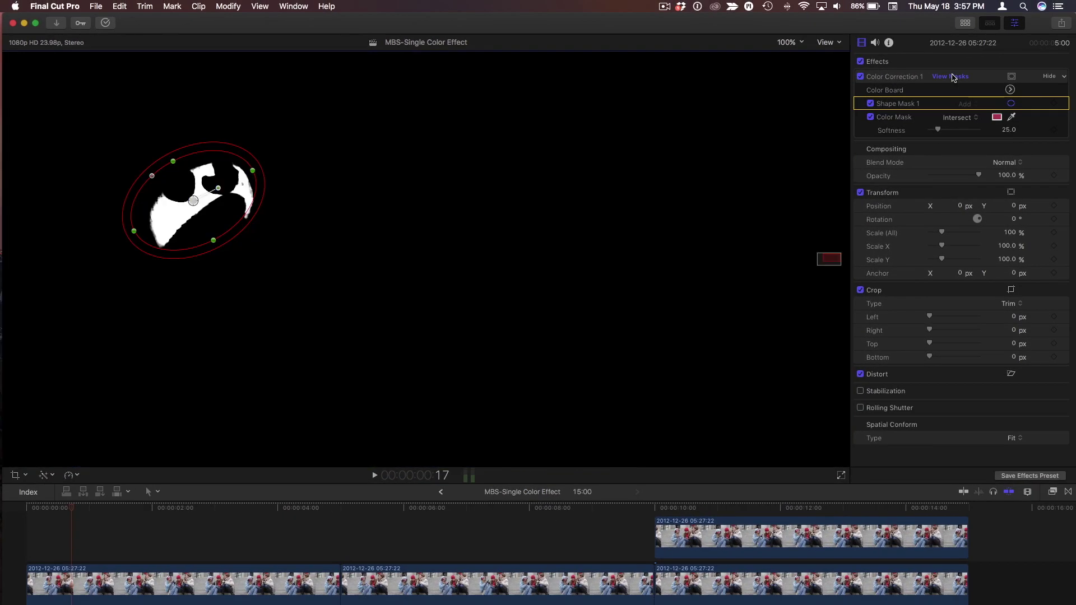
{"action": "left_click", "coordinate": [953, 77]}
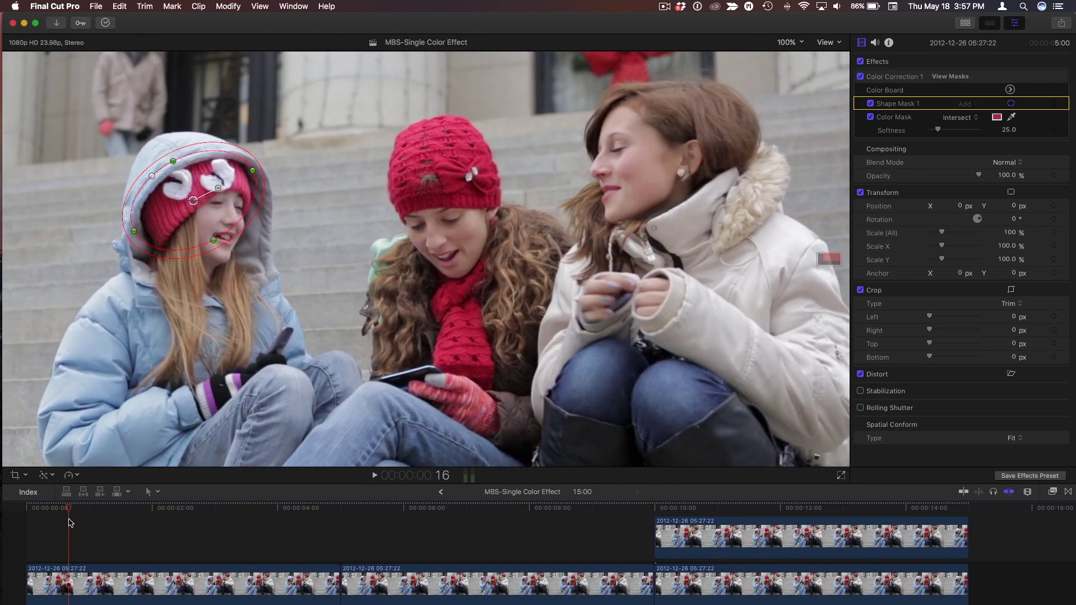
{"action": "scroll", "coordinate": [71, 523], "scroll_direction": "up", "scroll_amount": 1}
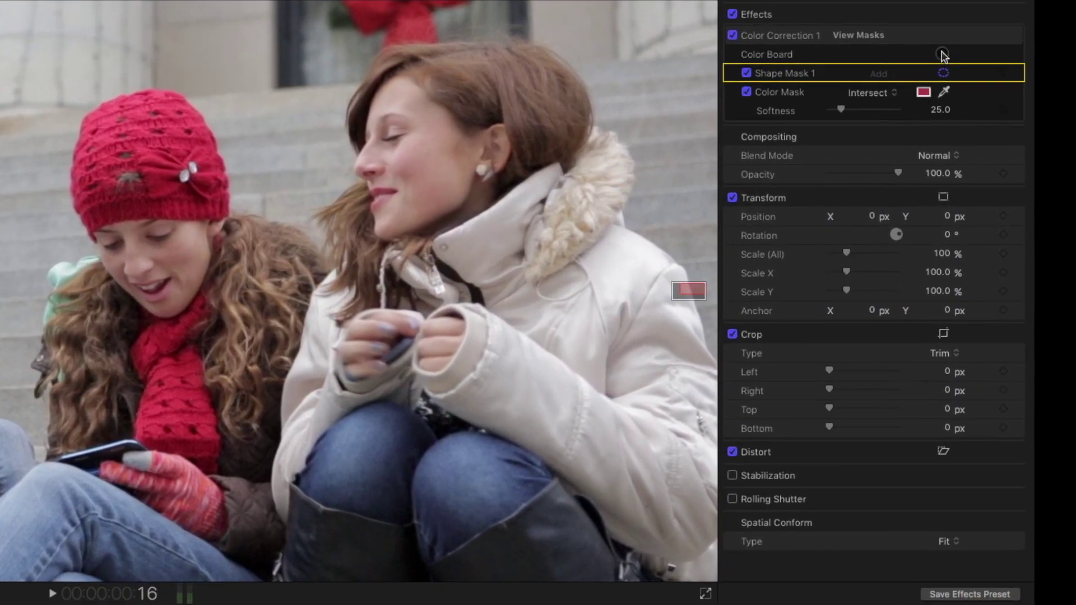
{"action": "left_click", "coordinate": [970, 68]}
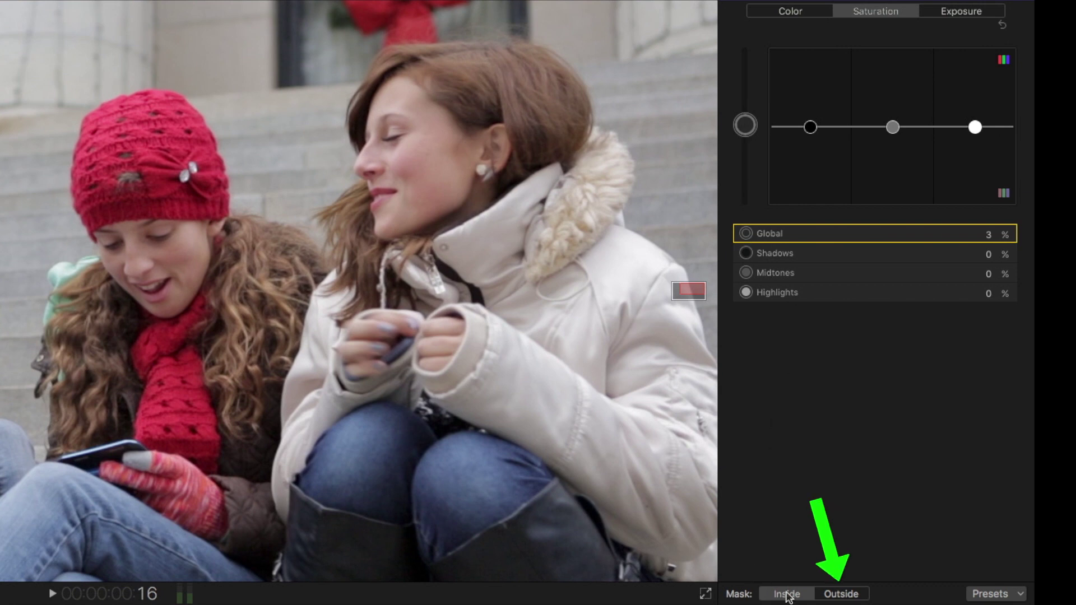
{"action": "left_click", "coordinate": [841, 594]}
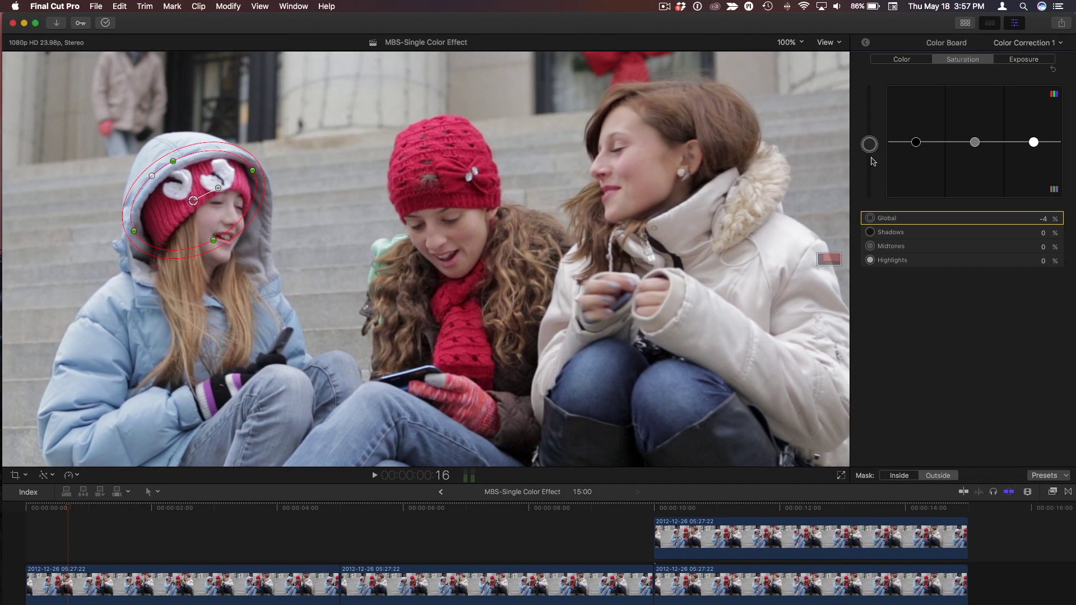
{"action": "left_click_drag", "start_coordinate": [843, 139], "coordinate": [849, 207]}
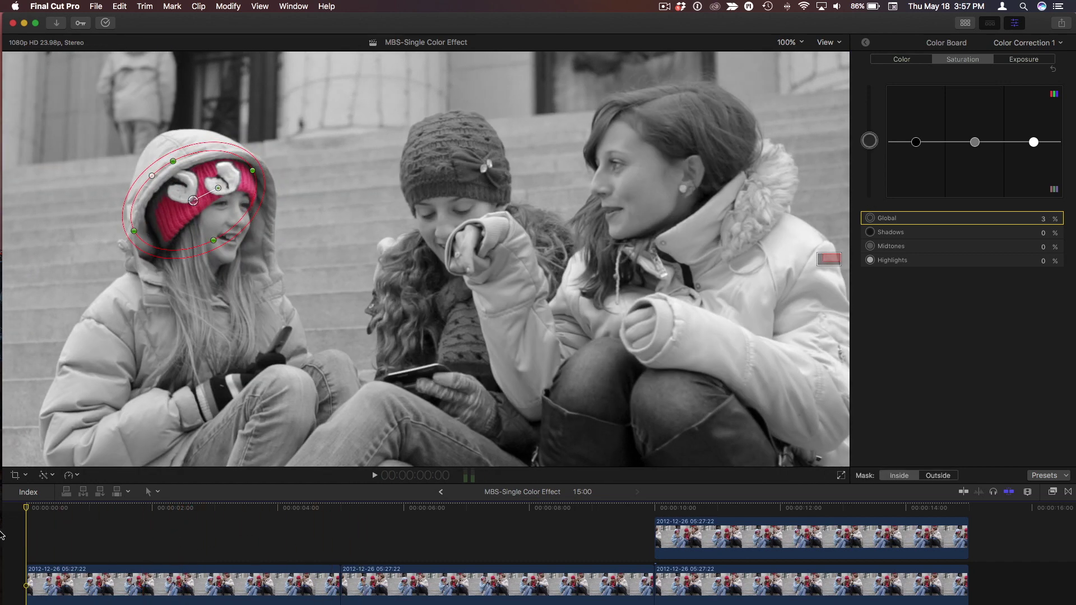
Add a keyframe on Shape Mask 1 and shift the mask down-right onto the cap.
{"action": "scroll", "coordinate": [97, 542], "scroll_direction": "up", "scroll_amount": 1}
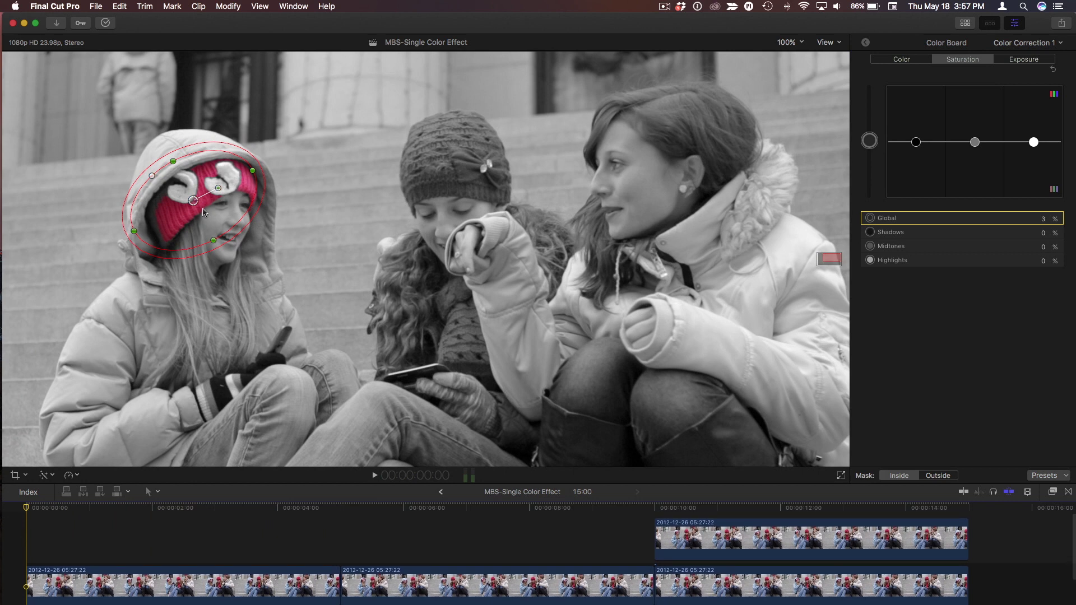
{"action": "left_click", "coordinate": [865, 44]}
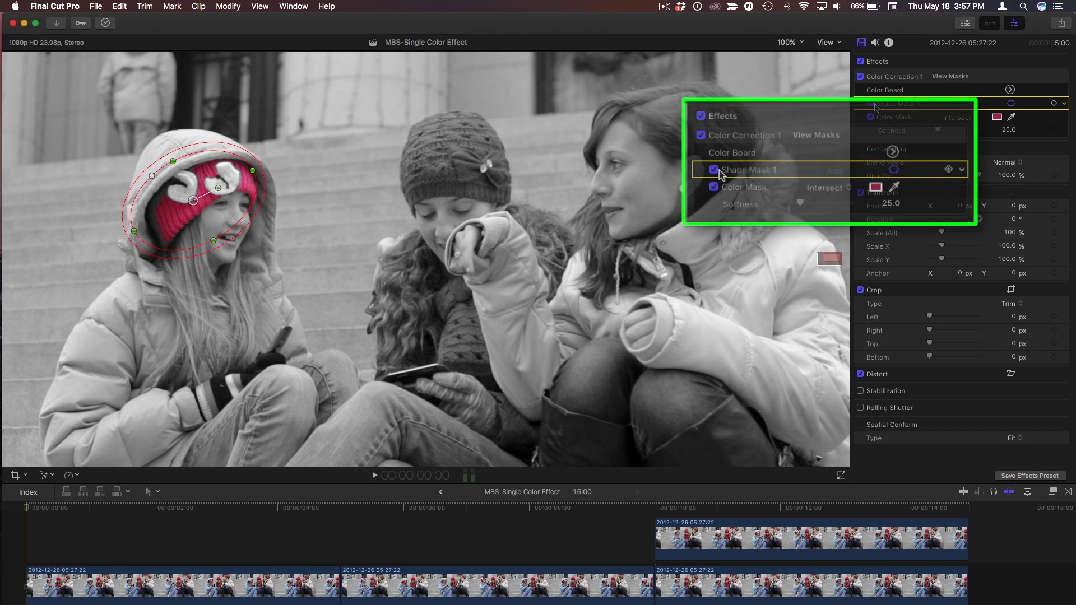
{"action": "left_click", "coordinate": [1055, 104]}
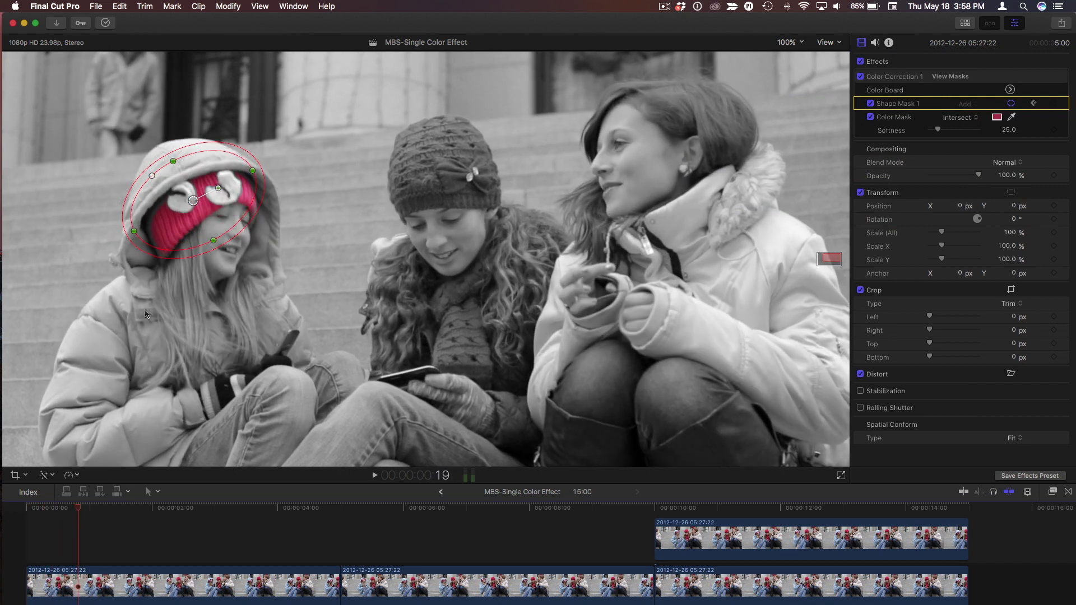
{"action": "left_click_drag", "start_coordinate": [196, 202], "coordinate": [219, 237]}
Advance through the clip, repositioning the mask up-left on the cap, then return to the start.
{"action": "key", "text": "Right"}
{"action": "key", "text": "Right"}
{"action": "key", "text": "Right"}
{"action": "key", "text": "Right"}
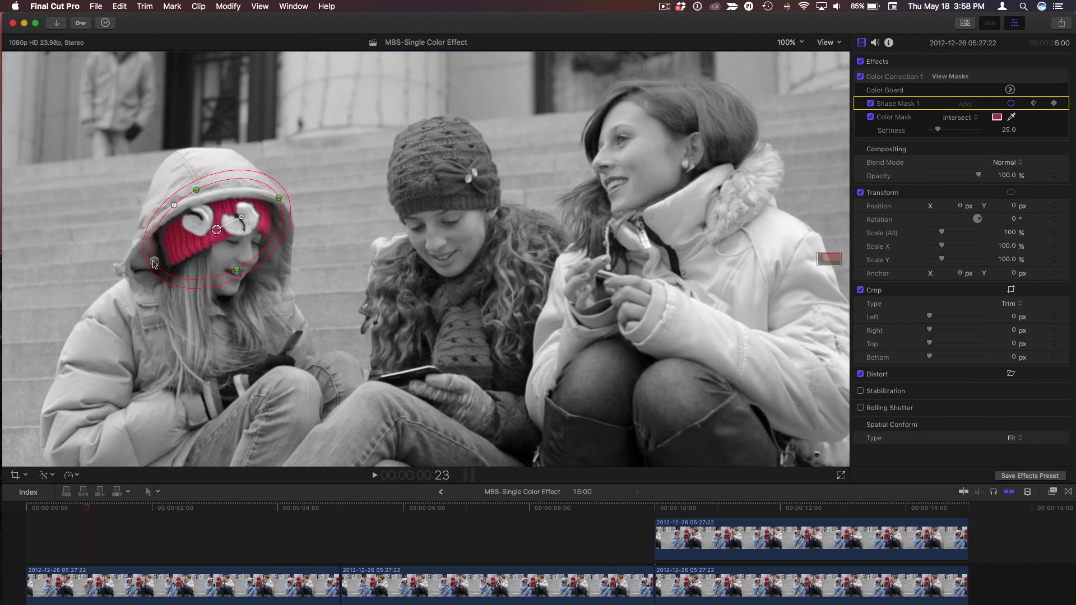
{"action": "key", "text": "Right"}
{"action": "key", "text": "Right"}
{"action": "key", "text": "Right"}
{"action": "key", "text": "Right"}
{"action": "key", "text": "Right"}
{"action": "key", "text": "Right"}
{"action": "key", "text": "Right"}
{"action": "key", "text": "Right"}
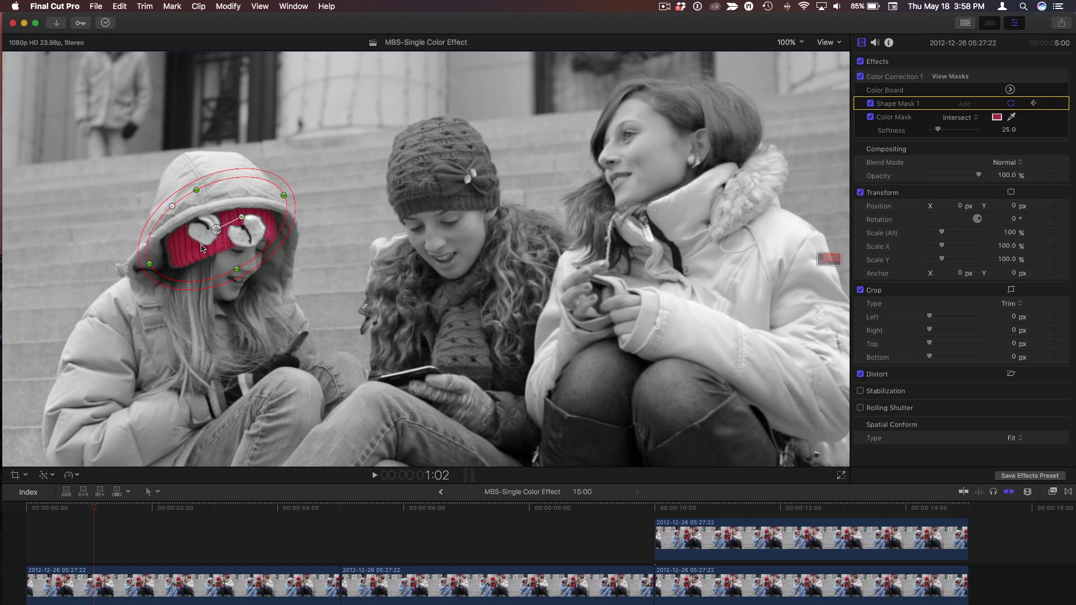
{"action": "key", "text": "Right"}
{"action": "key", "text": "Right"}
{"action": "key", "text": "Right"}
{"action": "key", "text": "Right"}
{"action": "key", "text": "Right"}
{"action": "key", "text": "Right"}
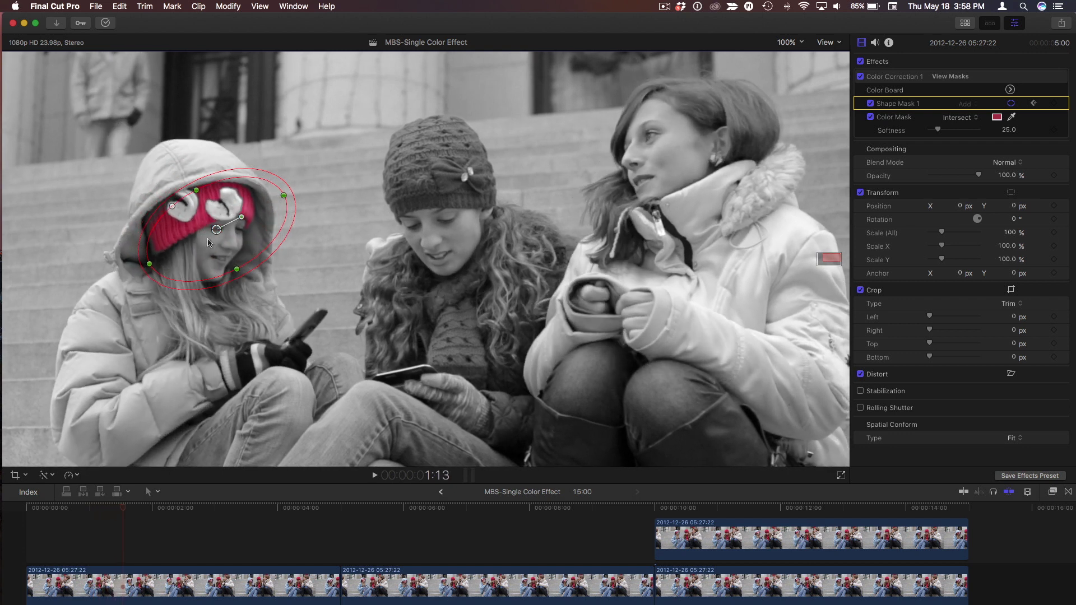
{"action": "key", "text": "Right"}
{"action": "key", "text": "Right"}
{"action": "key", "text": "Right"}
{"action": "key", "text": "Right"}
{"action": "key", "text": "Right"}
{"action": "key", "text": "Right"}
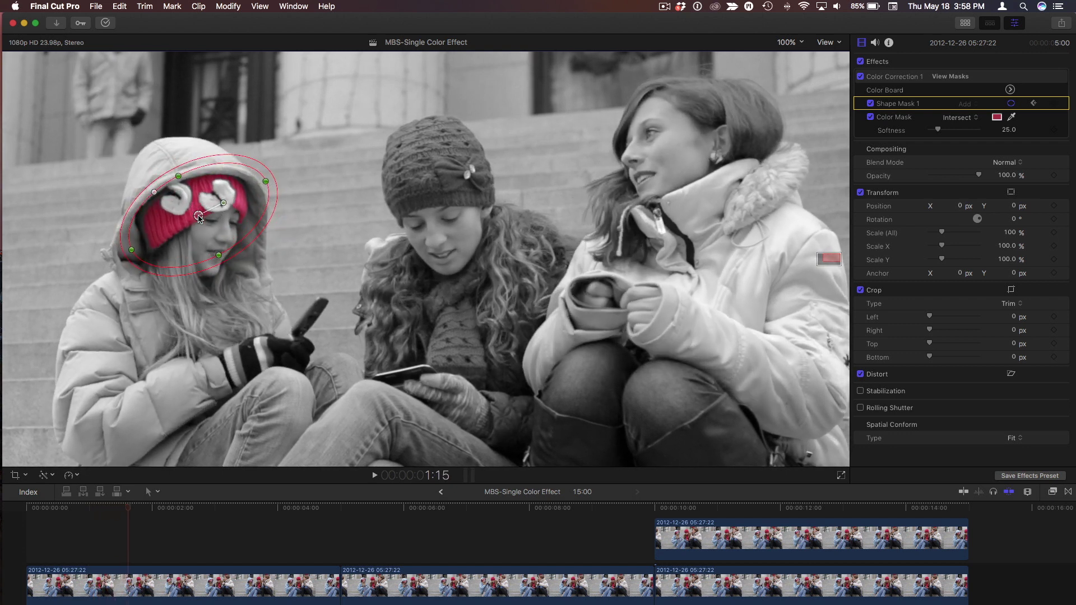
{"action": "left_click_drag", "start_coordinate": [199, 217], "coordinate": [181, 203]}
{"action": "key", "text": "Right"}
{"action": "key", "text": "Right"}
{"action": "key", "text": "Right"}
{"action": "key", "text": "Right"}
{"action": "key", "text": "Right"}
{"action": "key", "text": "Right"}
{"action": "key", "text": "Right"}
{"action": "key", "text": "Right"}
{"action": "key", "text": "Right"}
{"action": "key", "text": "Right"}
{"action": "key", "text": "Right"}
{"action": "key", "text": "Right"}
{"action": "key", "text": "Right"}
{"action": "key", "text": "Right"}
{"action": "key", "text": "Right"}
{"action": "key", "text": "Right"}
{"action": "key", "text": "Right"}
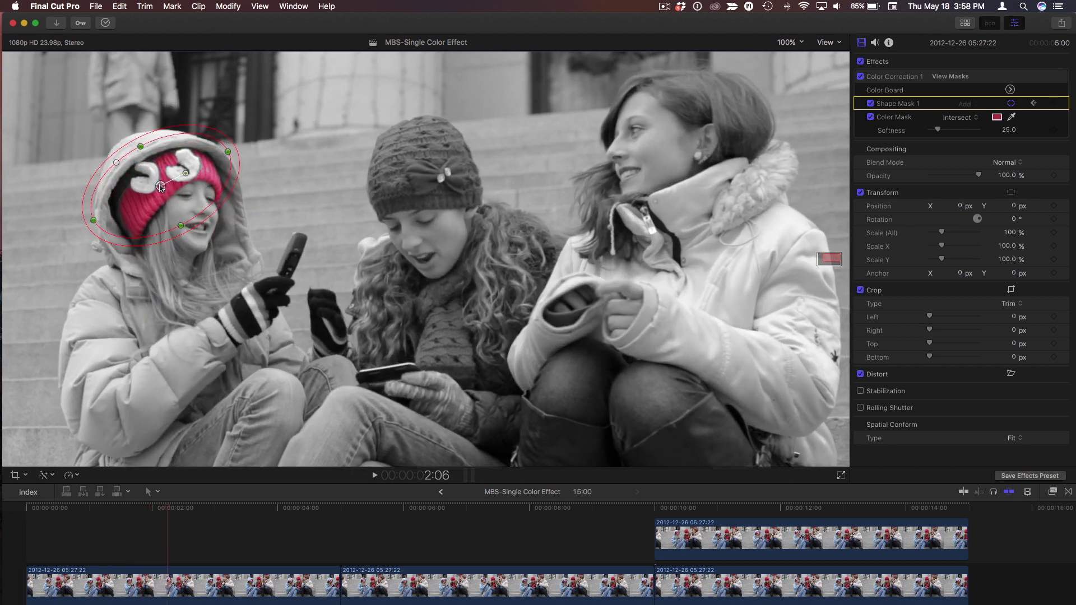
{"action": "key", "text": "Right"}
{"action": "key", "text": "Right"}
{"action": "key", "text": "Right"}
{"action": "key", "text": "Right"}
{"action": "key", "text": "Right"}
{"action": "key", "text": "Right"}
{"action": "key", "text": "Right"}
{"action": "key", "text": "Right"}
{"action": "key", "text": "Right"}
{"action": "key", "text": "Right"}
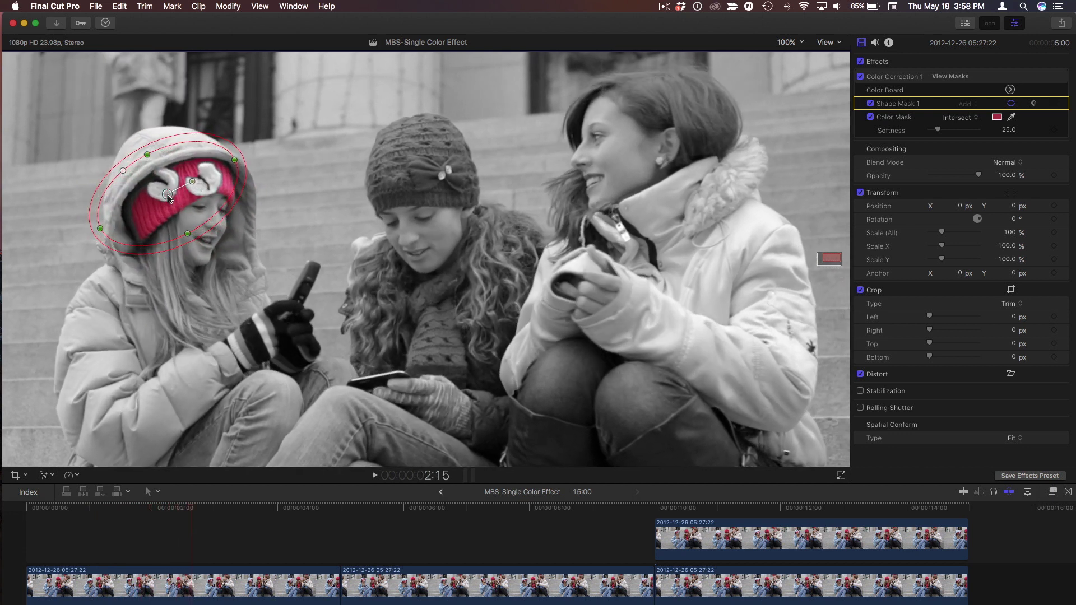
{"action": "left_click_drag", "start_coordinate": [209, 507], "coordinate": [168, 522]}
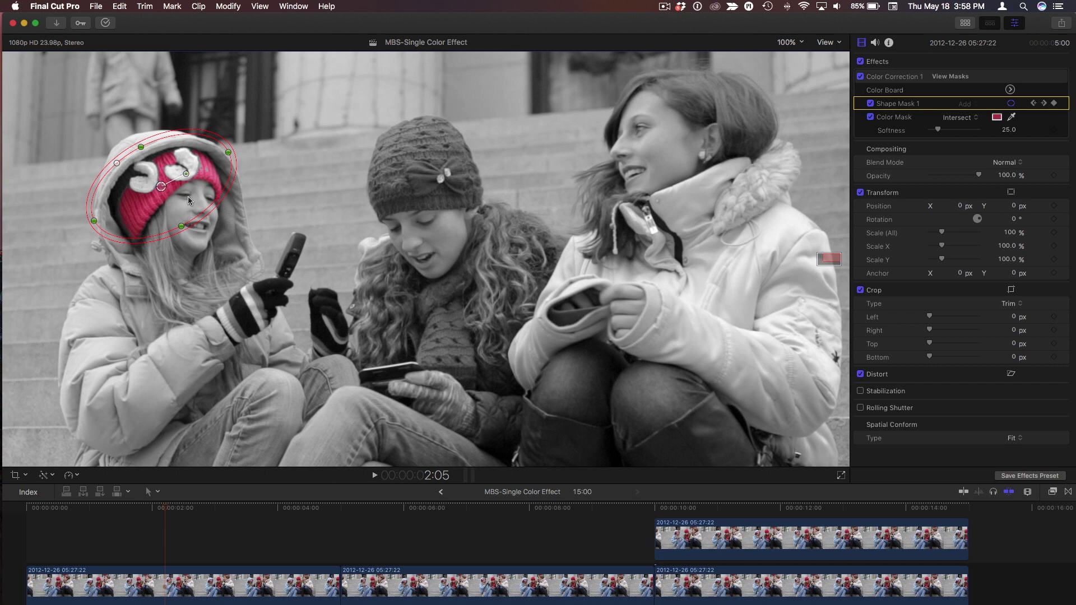
{"action": "left_click", "coordinate": [947, 78]}
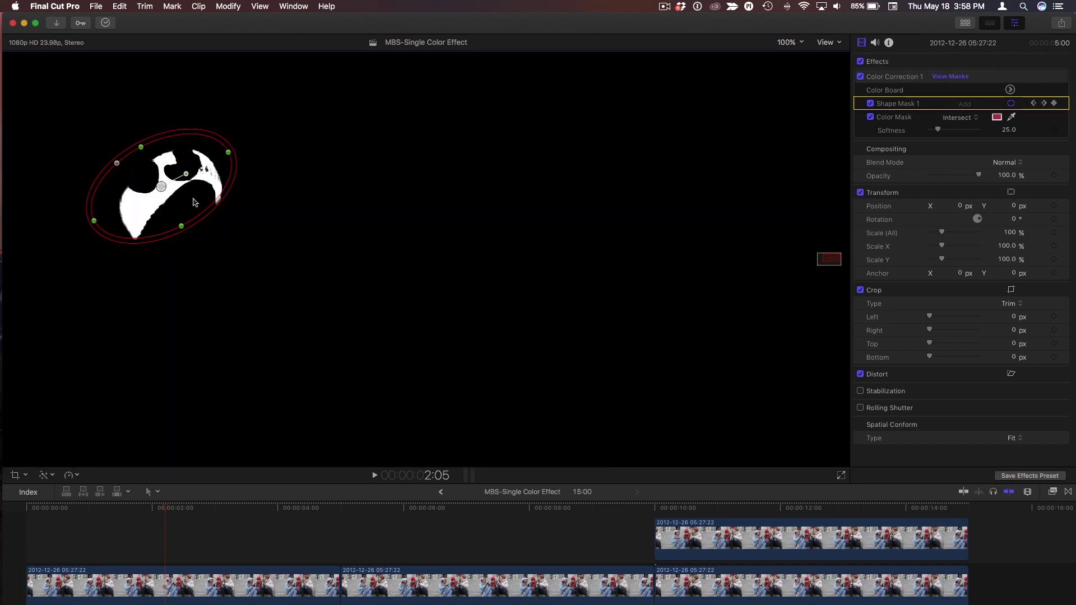
{"action": "left_click", "coordinate": [948, 77]}
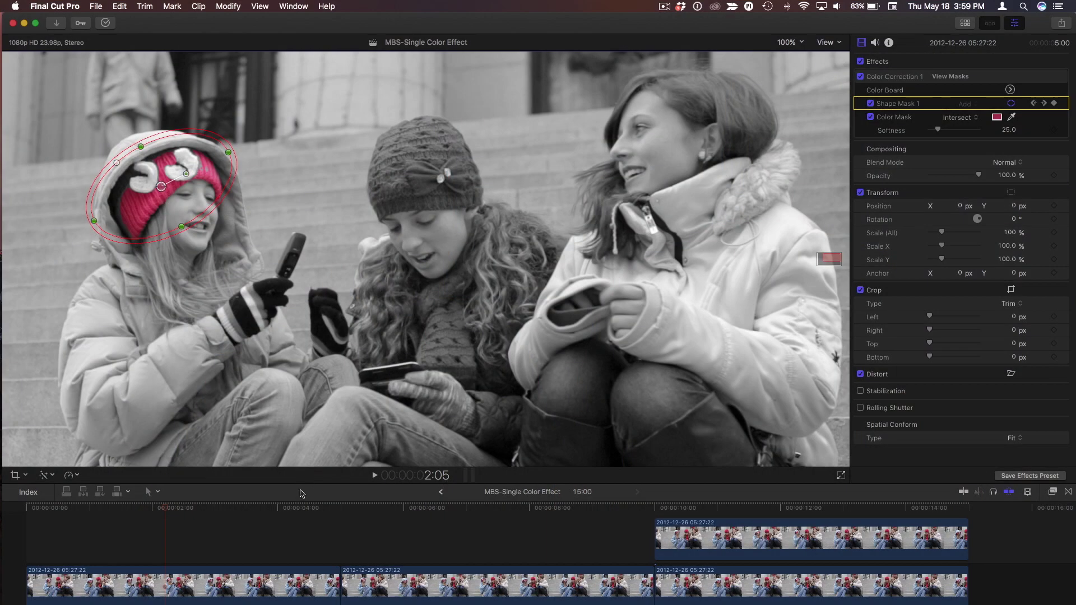
Uncheck Shape Mask 1 and Option-drag a connected copy of the clip above, starting near 5 seconds.
{"action": "left_click_drag", "start_coordinate": [301, 484], "coordinate": [300, 460]}
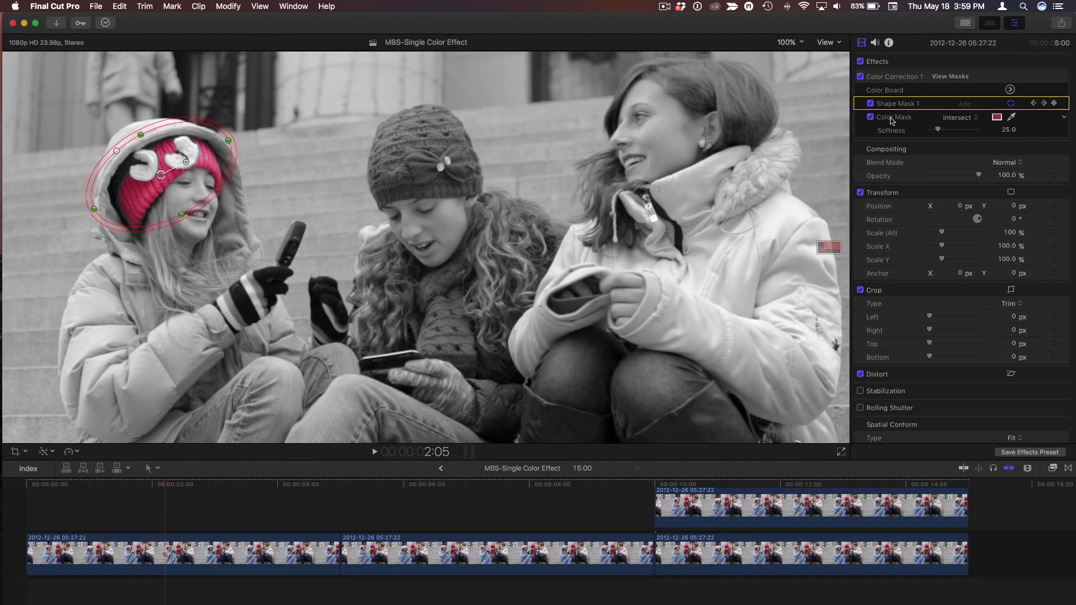
{"action": "left_click", "coordinate": [871, 103]}
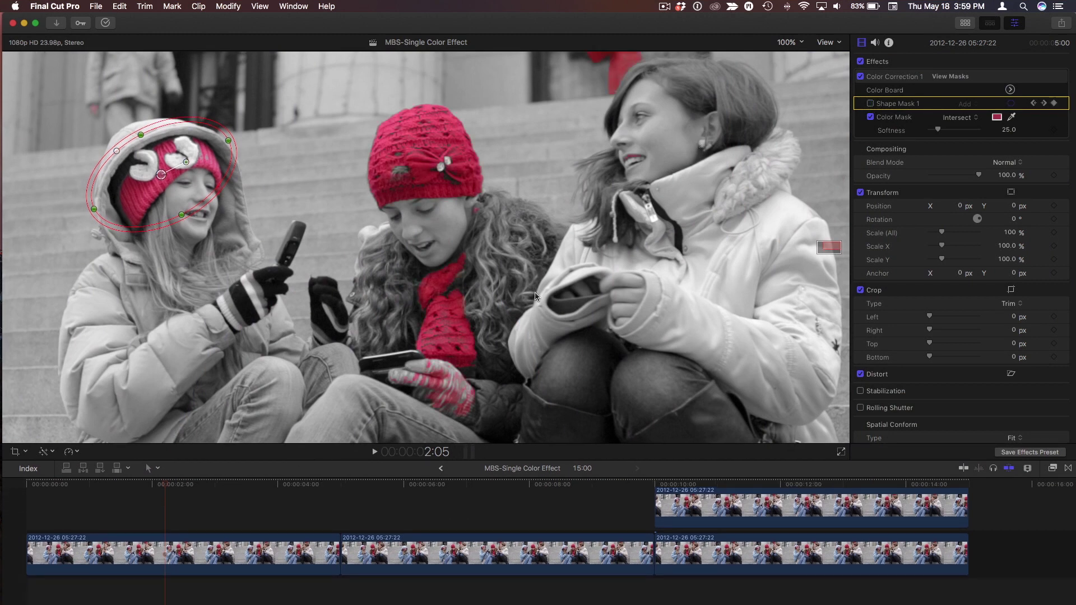
{"action": "left_click", "coordinate": [457, 490]}
{"action": "key", "text": "space"}
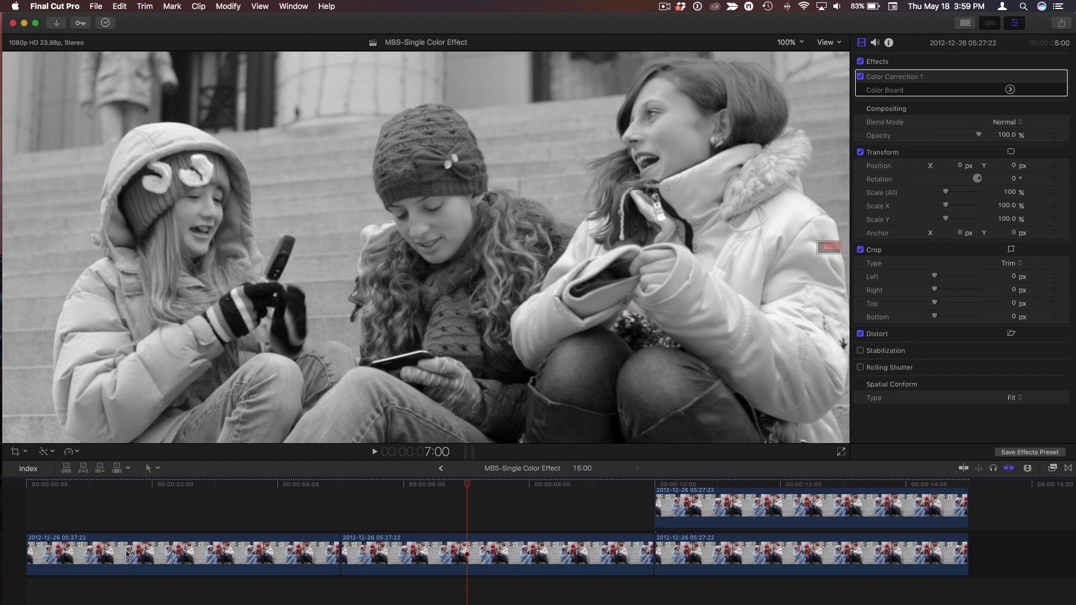
{"action": "left_click_drag", "start_coordinate": [128, 555], "coordinate": [436, 516]}
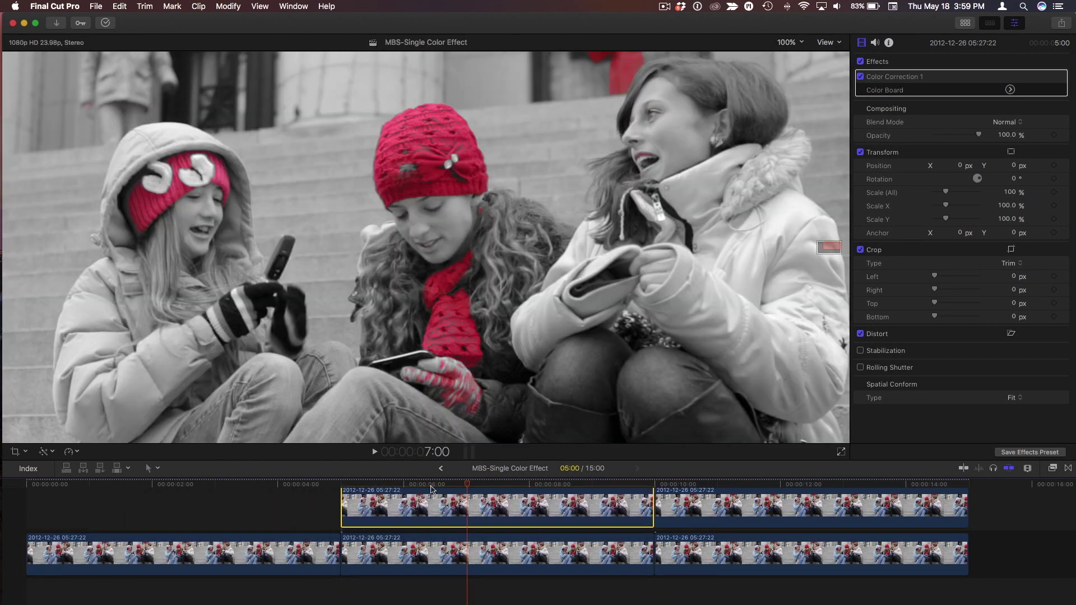
Apply the Draw Mask effect from the Masks category to the upper copied clip.
{"action": "left_click", "coordinate": [431, 486]}
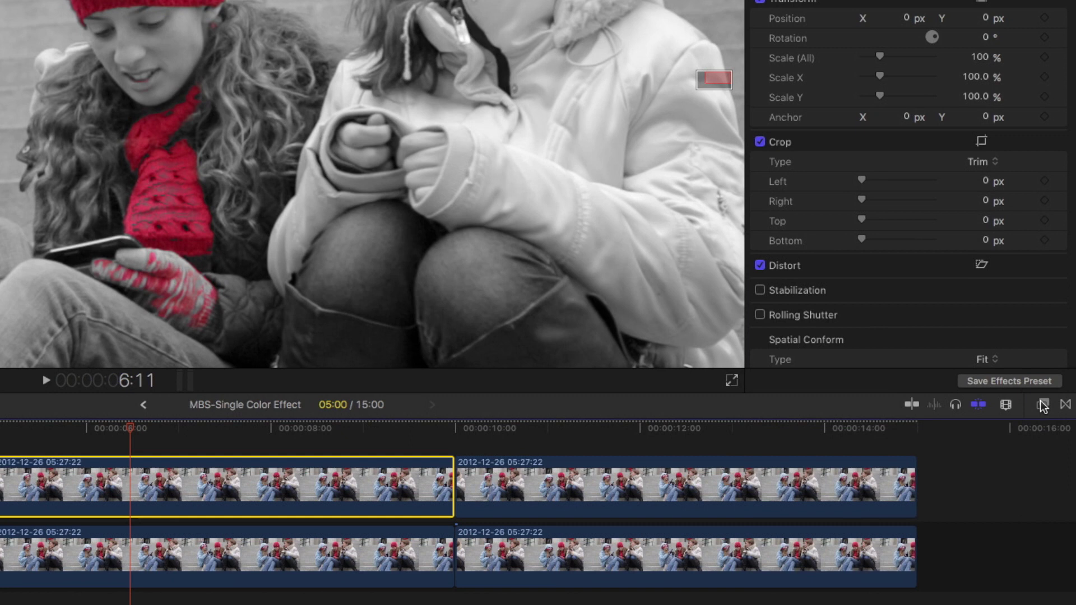
{"action": "left_click", "coordinate": [1053, 469]}
{"action": "scroll", "coordinate": [786, 502], "scroll_direction": "down", "scroll_amount": 2}
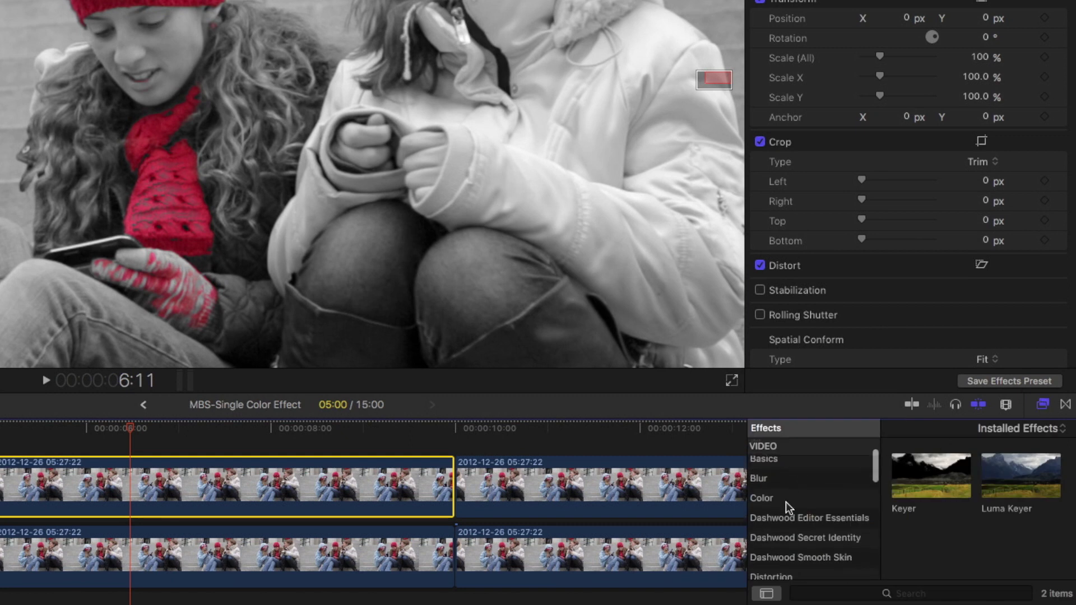
{"action": "scroll", "coordinate": [771, 503], "scroll_direction": "down", "scroll_amount": 5}
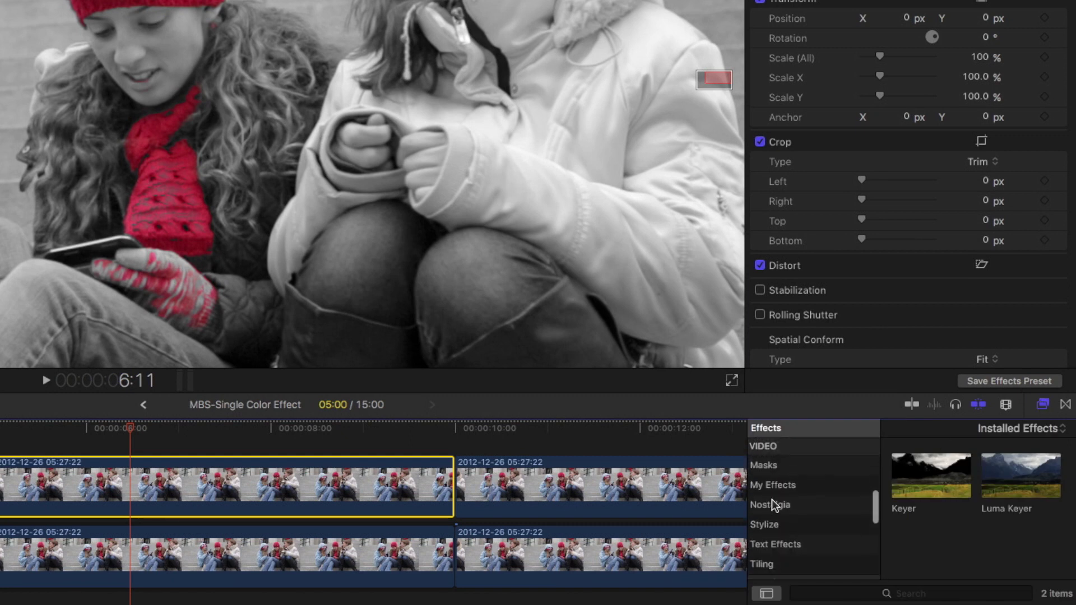
{"action": "left_click", "coordinate": [774, 485]}
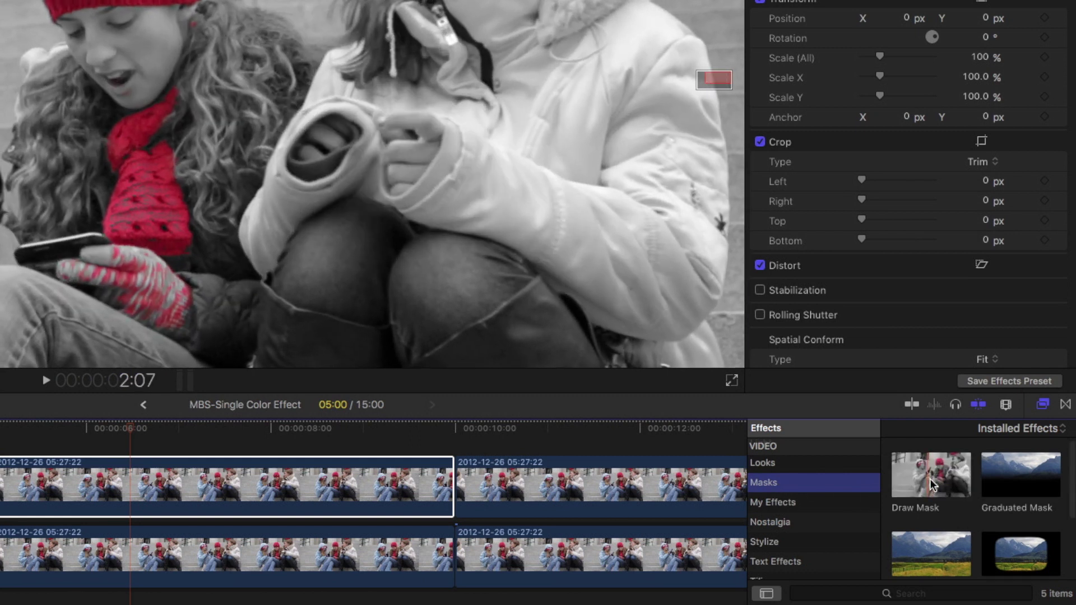
{"action": "mouse_move", "coordinate": [928, 476]}
{"action": "left_mouse_down"}
{"action": "mouse_move", "coordinate": [803, 465]}
{"action": "mouse_move", "coordinate": [194, 488]}
{"action": "left_mouse_up"}
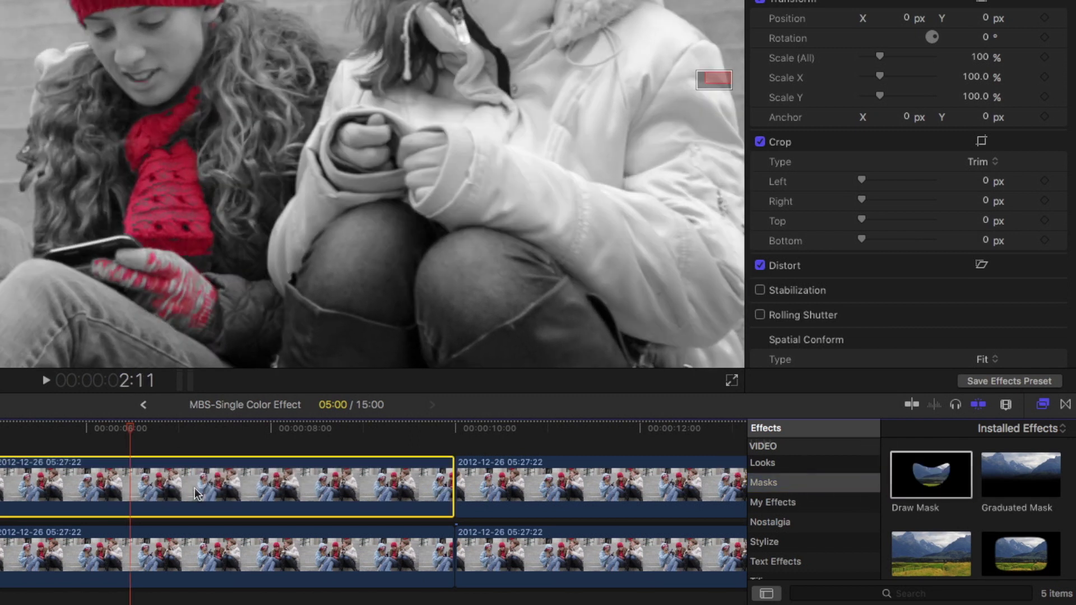
{"action": "left_click_drag", "start_coordinate": [123, 429], "coordinate": [99, 428]}
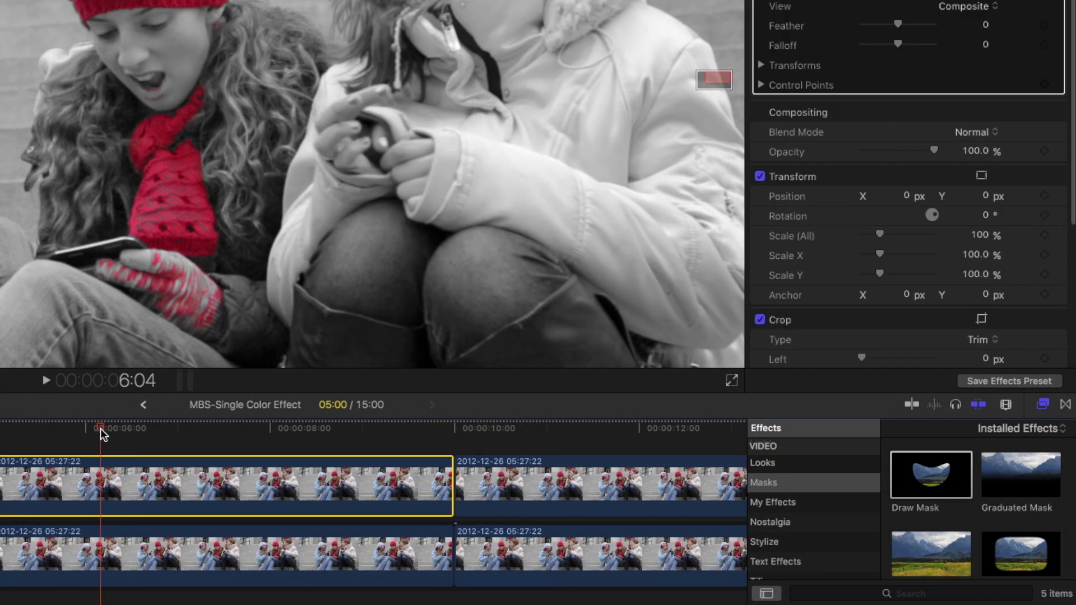
Disable the original clip underneath and put the playhead at 5 seconds.
{"action": "left_click", "coordinate": [100, 557]}
{"action": "key", "text": "v"}
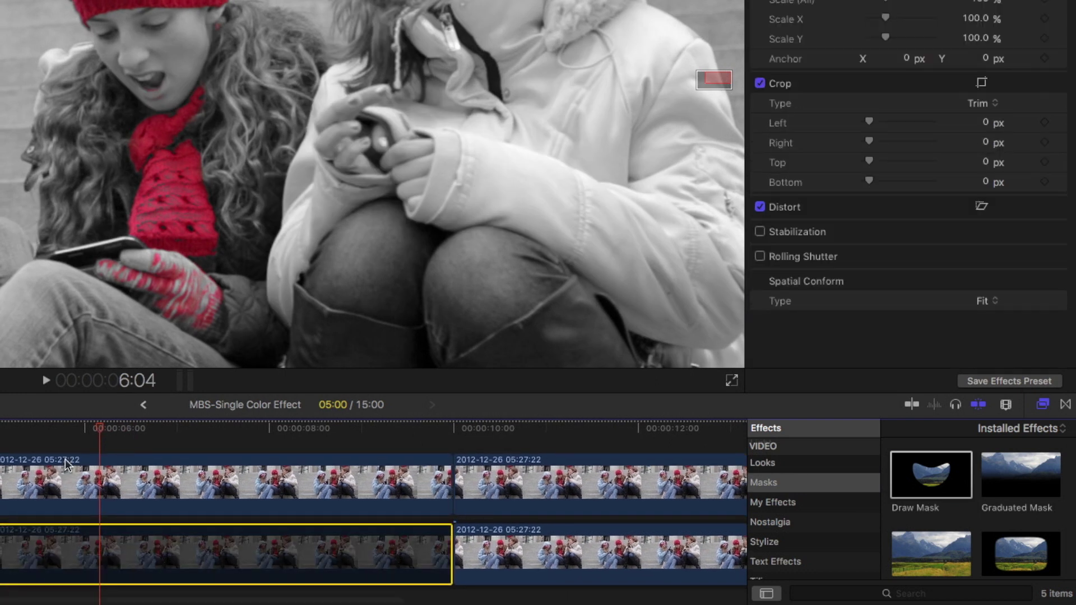
{"action": "left_click", "coordinate": [83, 429]}
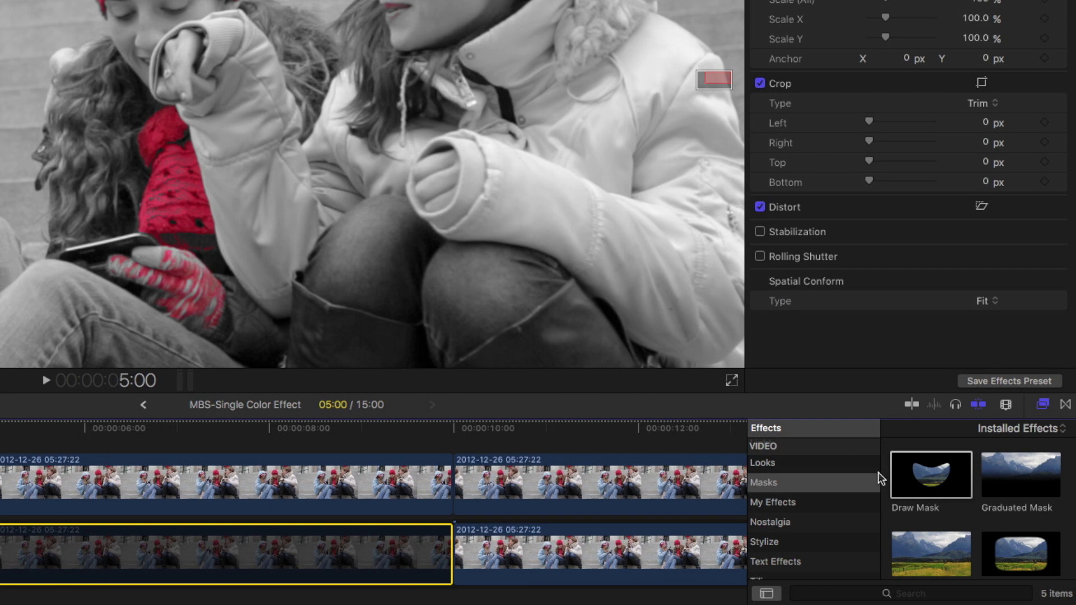
On the upper clip, trace a closed curved Draw Mask around the left girl's pink cap.
{"action": "left_click", "coordinate": [16, 476]}
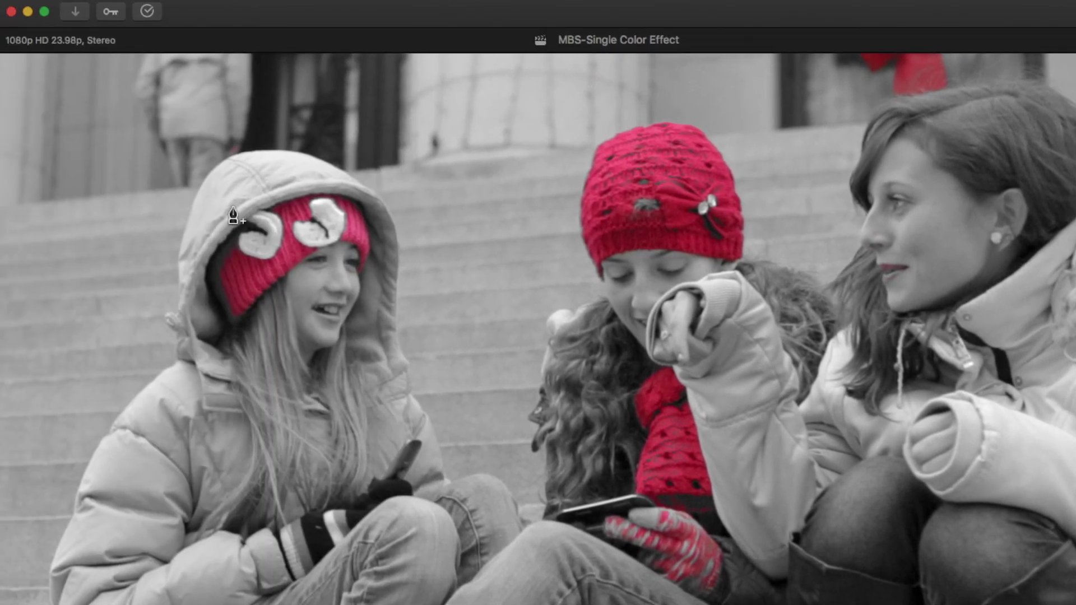
{"action": "left_click", "coordinate": [265, 189]}
{"action": "left_click", "coordinate": [361, 184]}
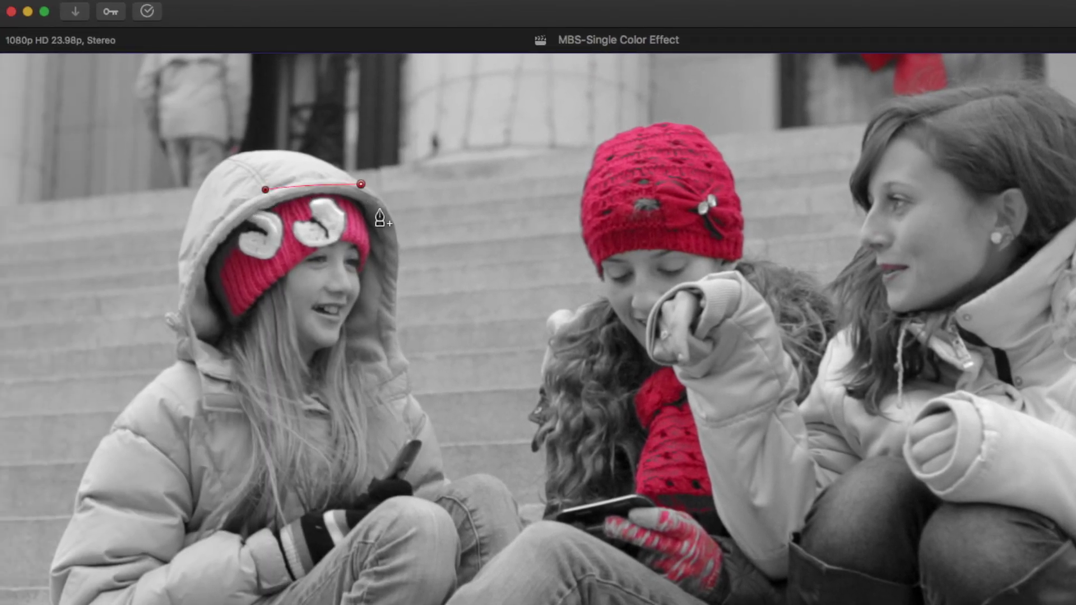
{"action": "left_click_drag", "start_coordinate": [361, 184], "coordinate": [385, 216]}
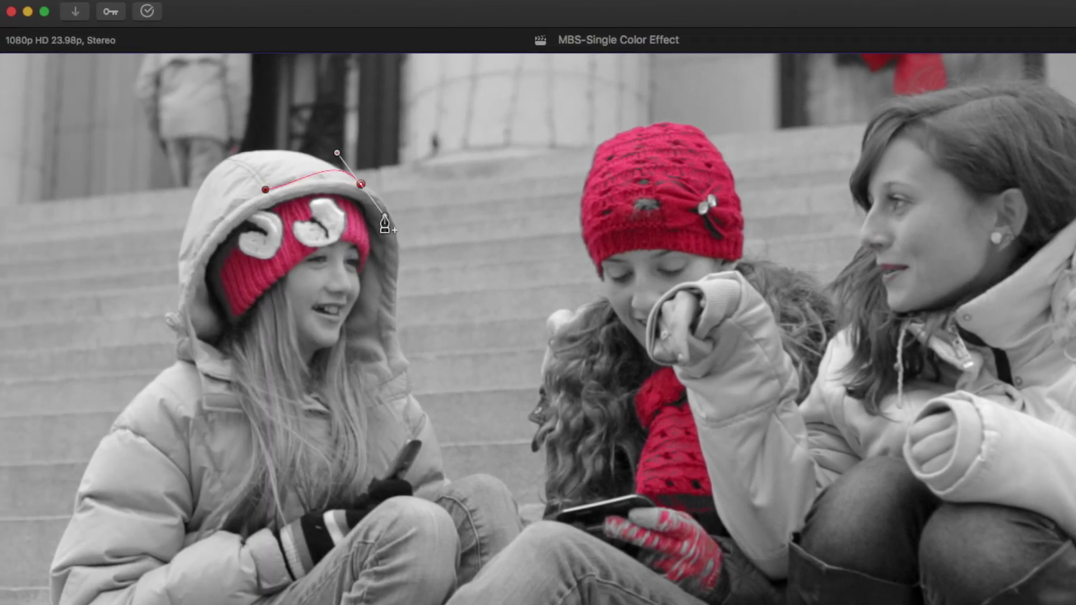
{"action": "left_click", "coordinate": [380, 280]}
{"action": "left_click", "coordinate": [352, 255]}
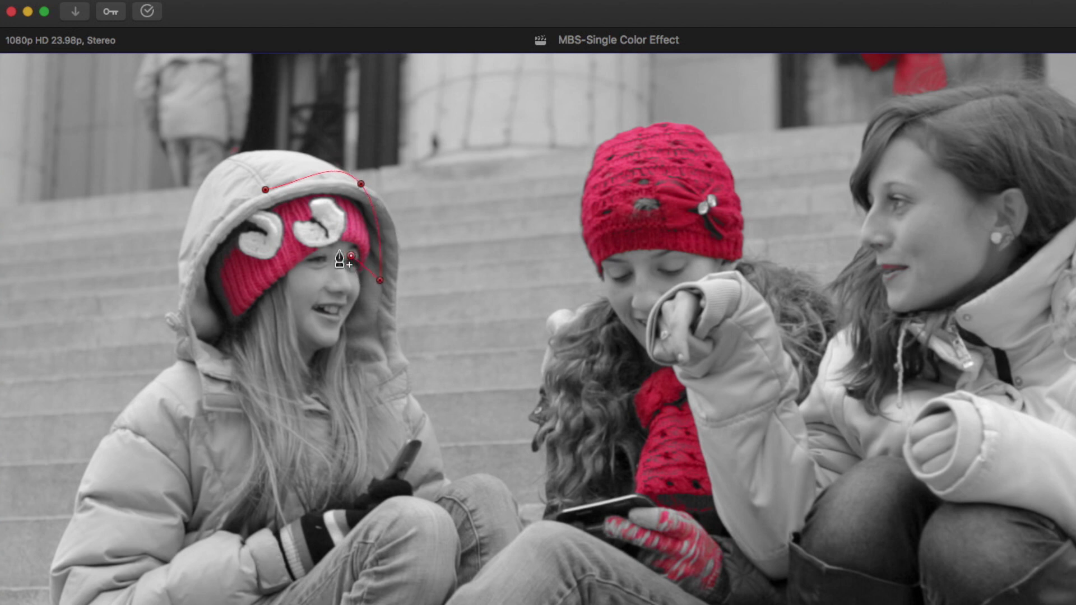
{"action": "left_click_drag", "start_coordinate": [333, 254], "coordinate": [324, 256]}
{"action": "left_click", "coordinate": [280, 287]}
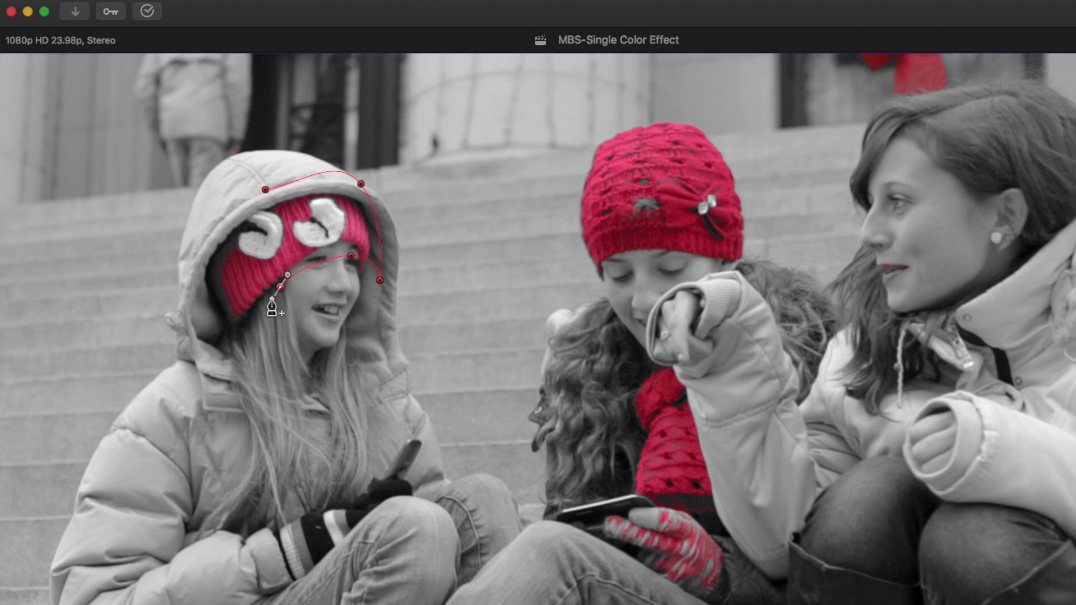
{"action": "left_click", "coordinate": [221, 340]}
{"action": "left_click", "coordinate": [186, 268]}
{"action": "left_click", "coordinate": [266, 191]}
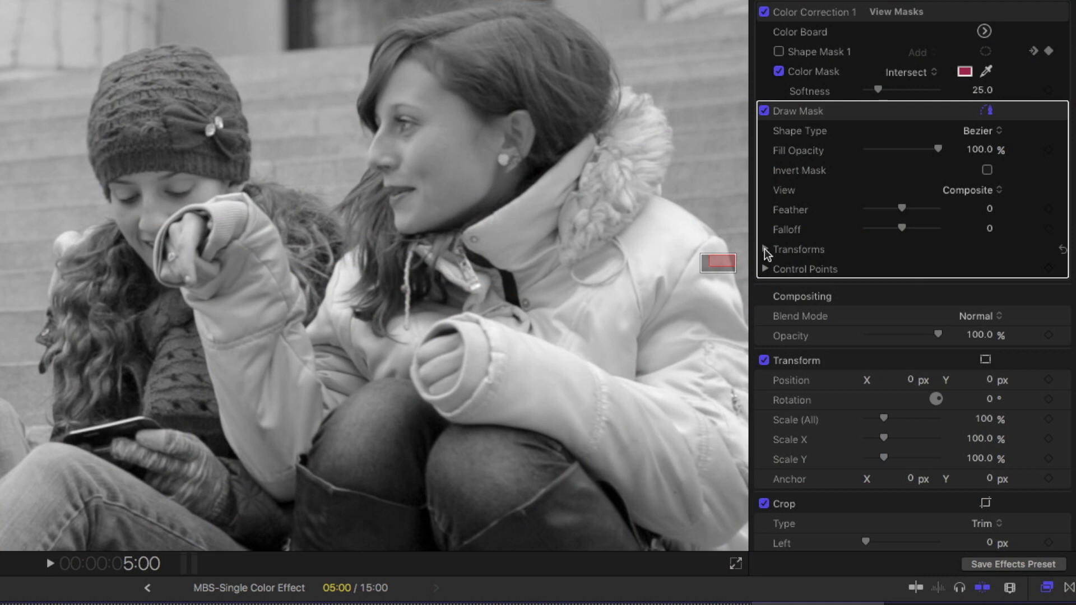
Expand the Draw Mask Transforms section in the inspector to show its position values.
{"action": "left_click", "coordinate": [766, 249]}
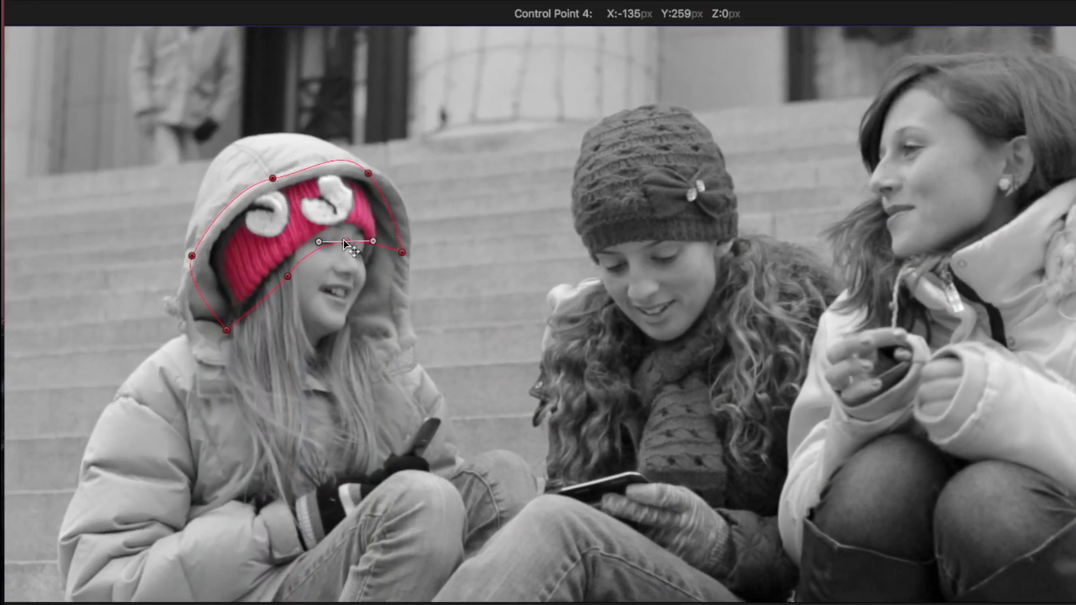
Reposition Control Points 4, 5 and 6, then shift the whole Draw Mask down onto the cap.
{"action": "left_click_drag", "start_coordinate": [344, 240], "coordinate": [341, 238]}
{"action": "key", "text": "space"}
{"action": "left_click_drag", "start_coordinate": [344, 235], "coordinate": [350, 256]}
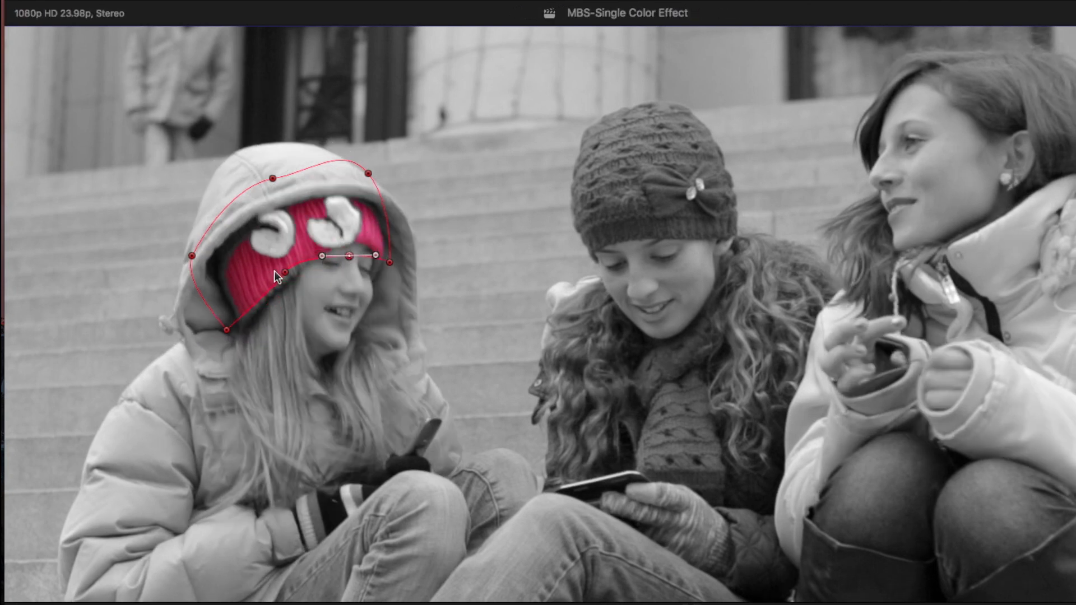
{"action": "left_click_drag", "start_coordinate": [285, 273], "coordinate": [287, 290]}
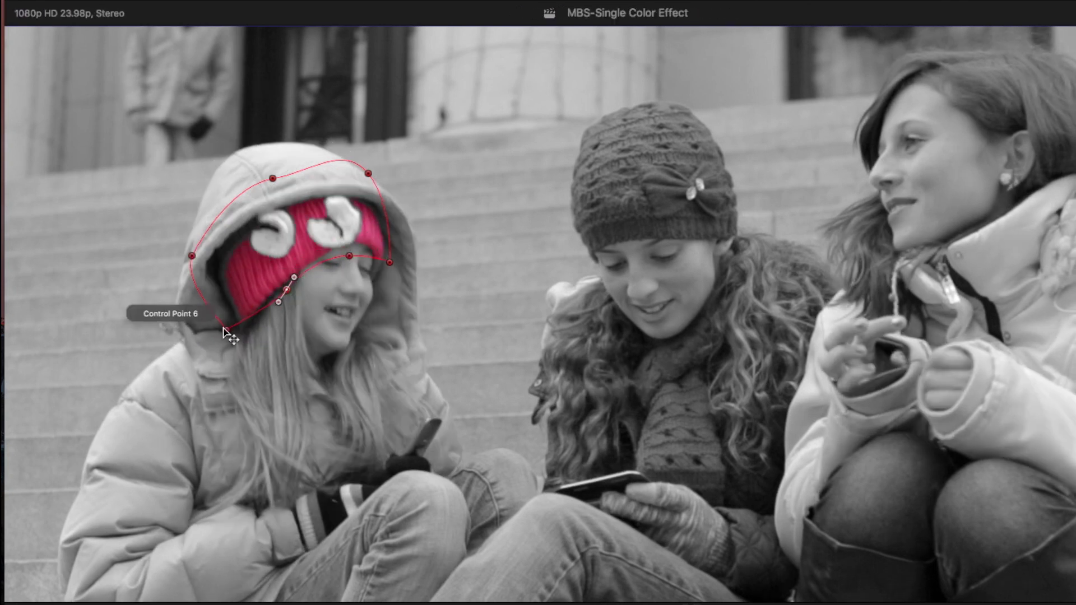
{"action": "left_click_drag", "start_coordinate": [226, 330], "coordinate": [227, 341]}
{"action": "left_click_drag", "start_coordinate": [271, 257], "coordinate": [344, 267]}
Step ahead frame by frame, moving the mask and Control Point 6 to keep it on the cap.
{"action": "key", "text": "Right"}
{"action": "key", "text": "Right"}
{"action": "key", "text": "Right"}
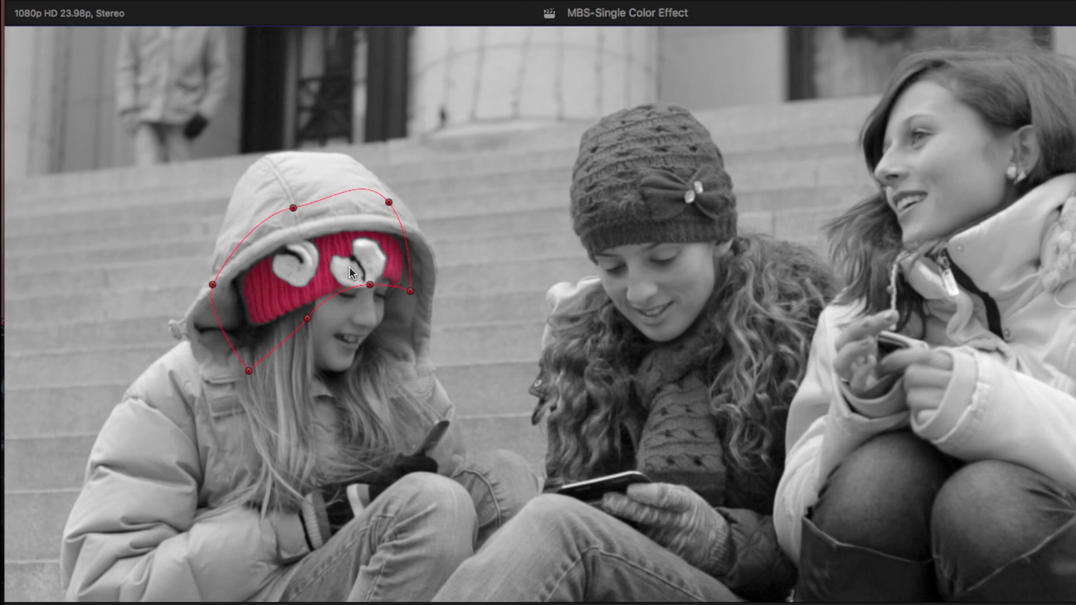
{"action": "key", "text": "Right"}
{"action": "left_click_drag", "start_coordinate": [351, 265], "coordinate": [364, 272]}
{"action": "key", "text": "Right"}
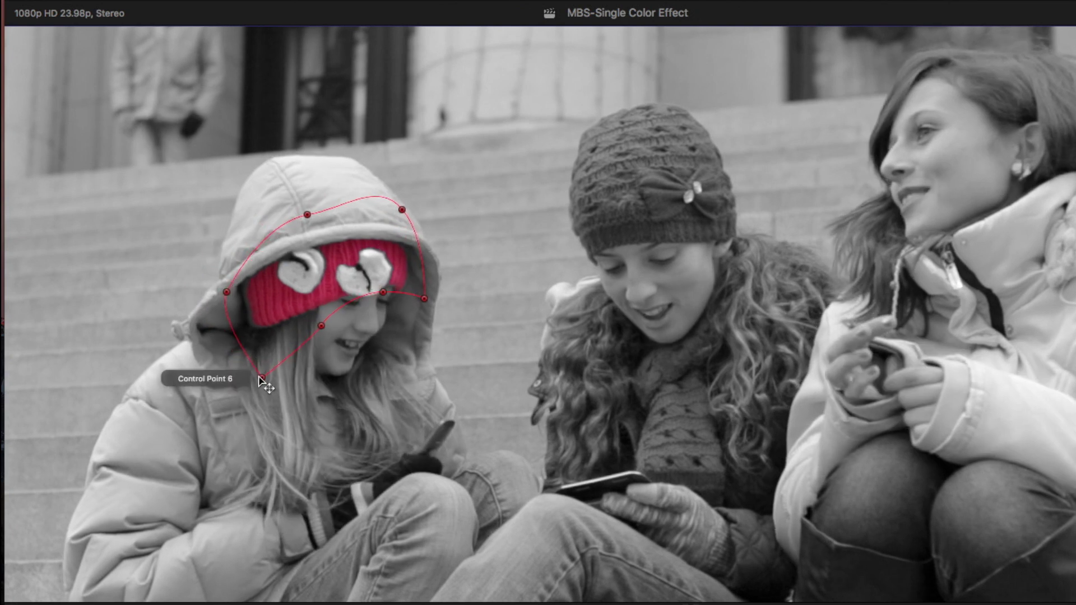
{"action": "left_click_drag", "start_coordinate": [261, 381], "coordinate": [249, 354]}
{"action": "key", "text": "Right"}
{"action": "left_click_drag", "start_coordinate": [368, 276], "coordinate": [369, 282]}
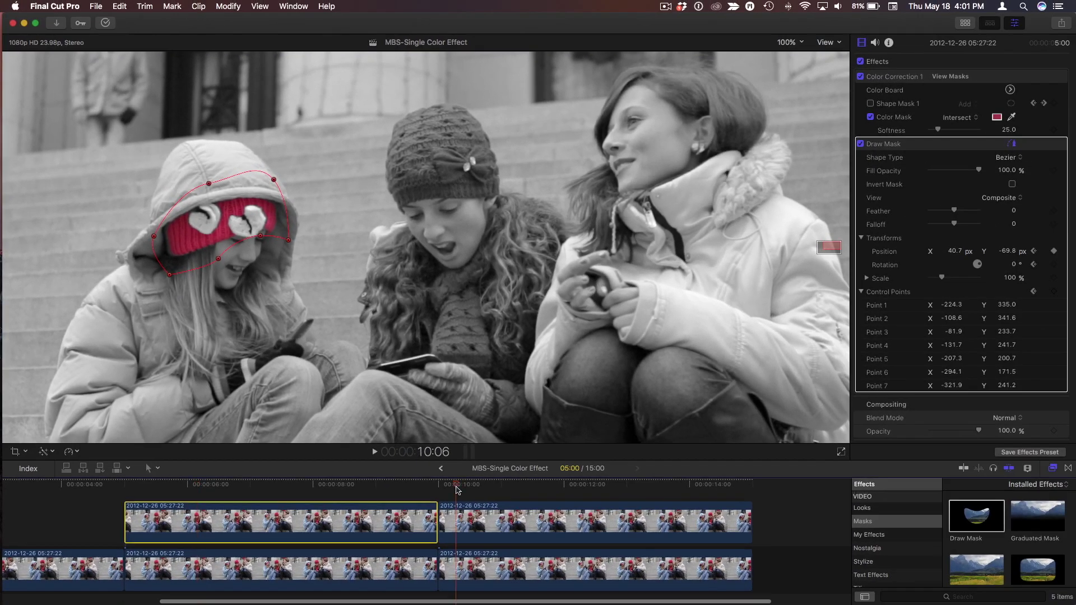
Move the playhead to about 11:12 and select the second upper clip to show its feathered cap Draw Mask.
{"action": "left_click_drag", "start_coordinate": [458, 489], "coordinate": [536, 492]}
{"action": "left_click", "coordinate": [520, 514]}
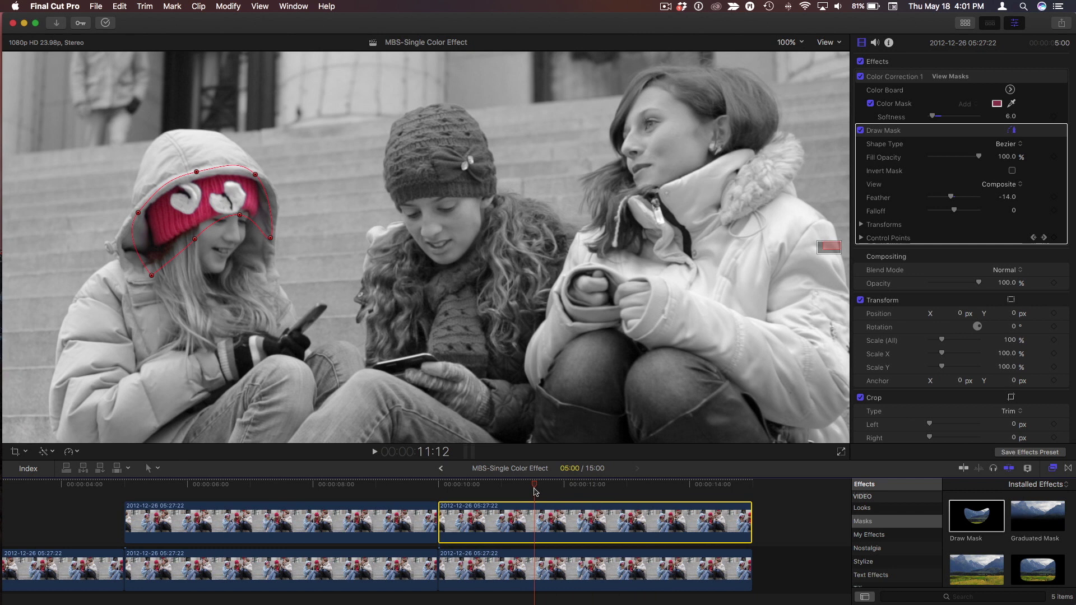